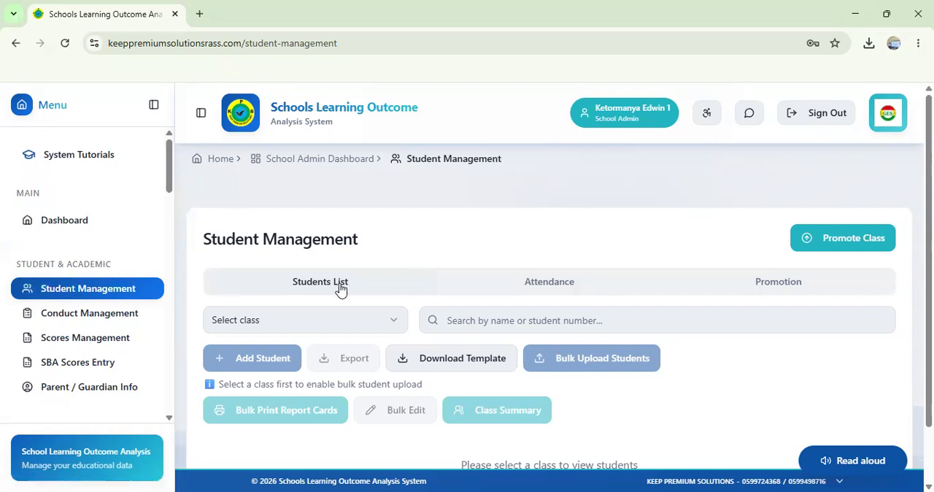
Step: Look through the Attendance and Promotion sections of Student Management
{"action": "left_click", "coordinate": [559, 286]}
{"action": "left_click", "coordinate": [797, 286]}
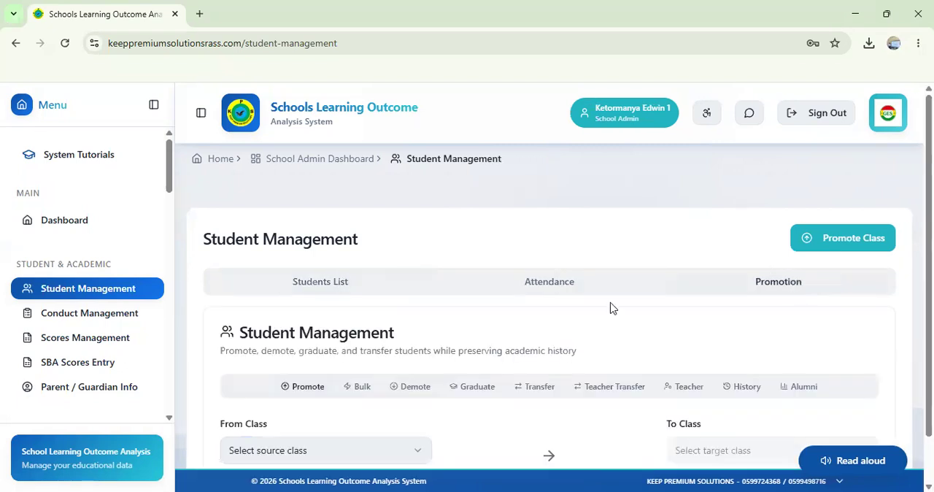
{"action": "scroll", "coordinate": [611, 308], "scroll_direction": "down", "scroll_amount": 2}
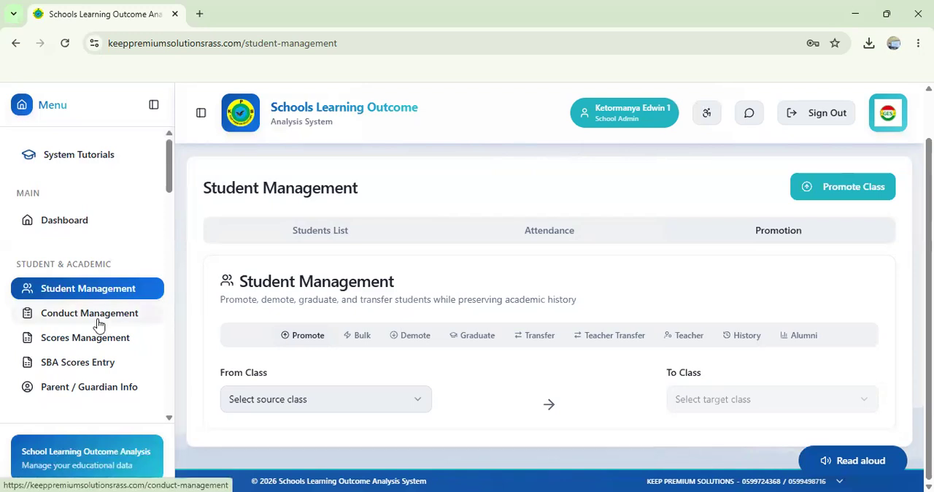
Step: Open SBA Scores Entry and review the score component limits and the class and subject options
{"action": "left_click", "coordinate": [79, 371]}
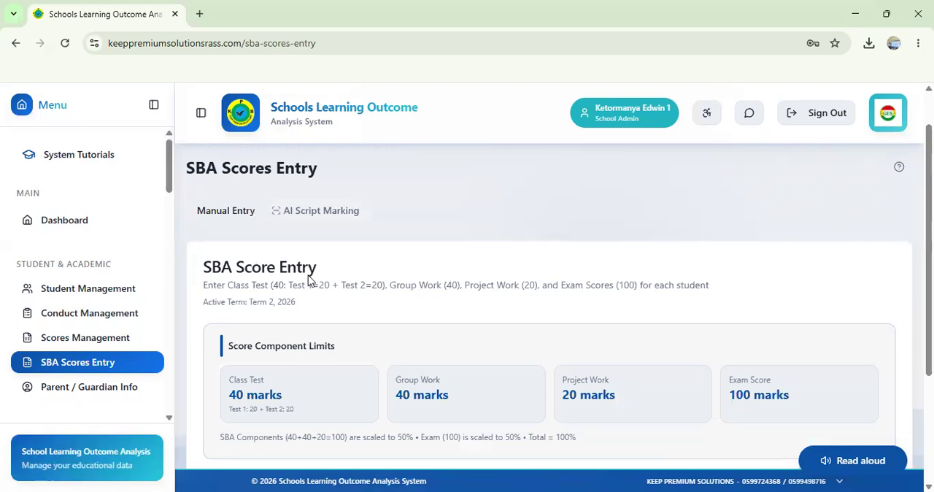
{"action": "scroll", "coordinate": [310, 278], "scroll_direction": "down", "scroll_amount": 1}
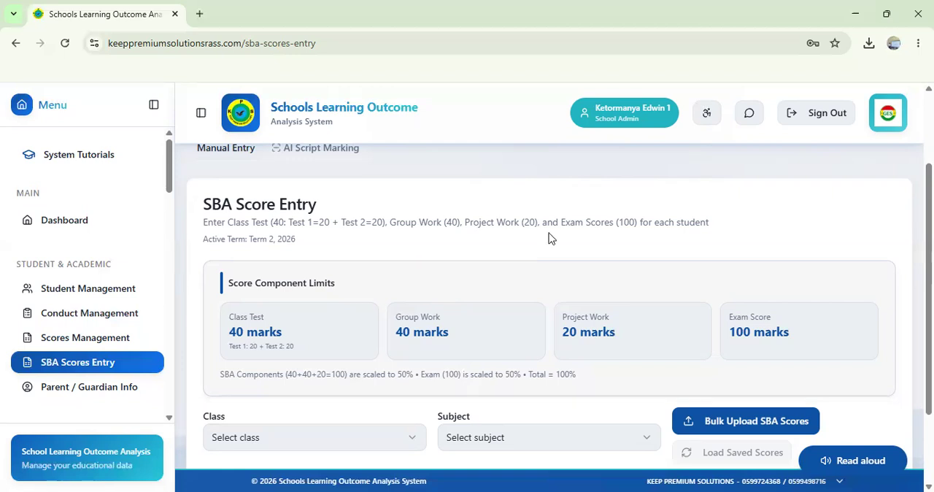
{"action": "scroll", "coordinate": [548, 238], "scroll_direction": "down", "scroll_amount": 1}
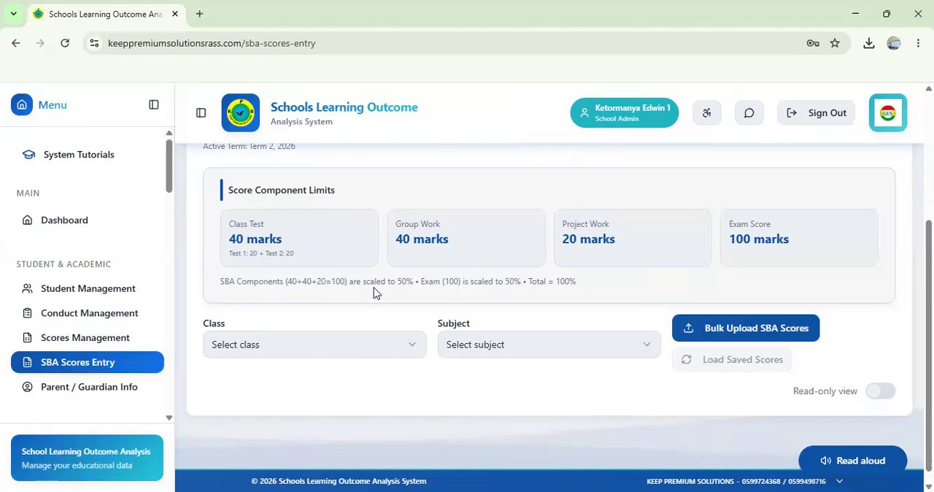
{"action": "scroll", "coordinate": [374, 291], "scroll_direction": "up", "scroll_amount": 2}
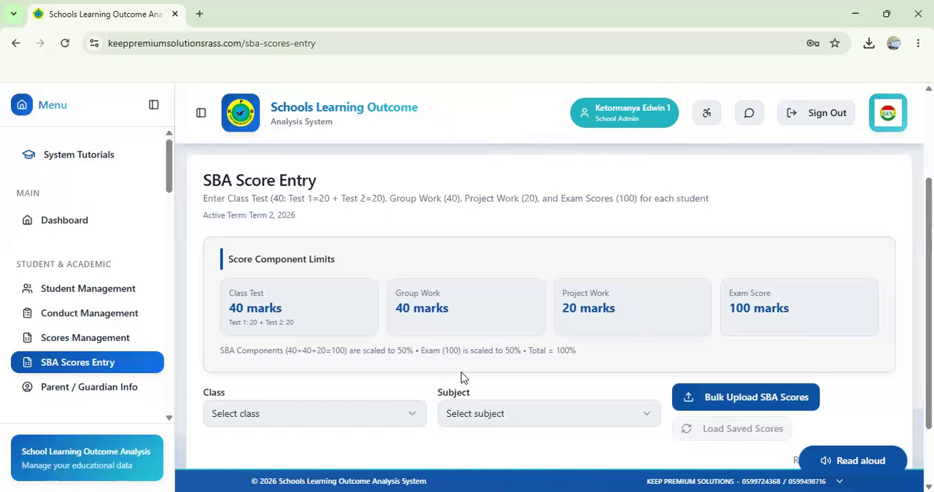
{"action": "scroll", "coordinate": [604, 372], "scroll_direction": "down", "scroll_amount": 1}
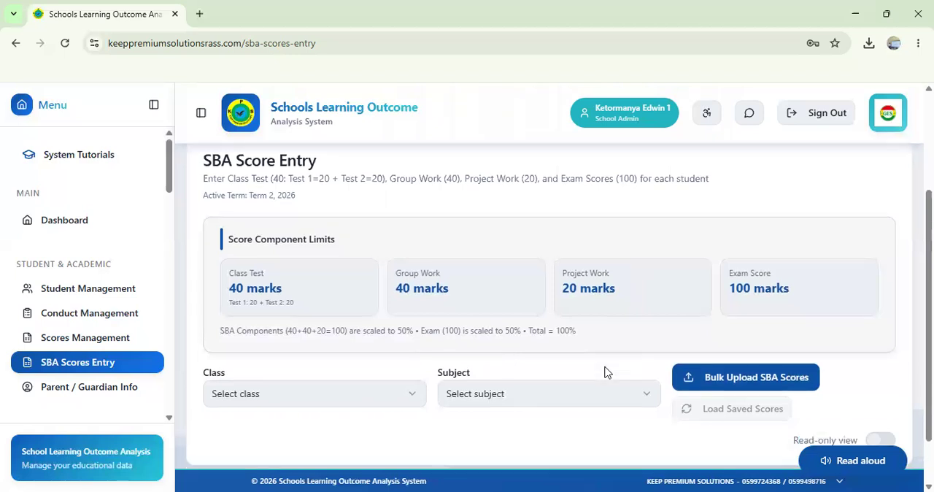
{"action": "scroll", "coordinate": [604, 372], "scroll_direction": "down", "scroll_amount": 2}
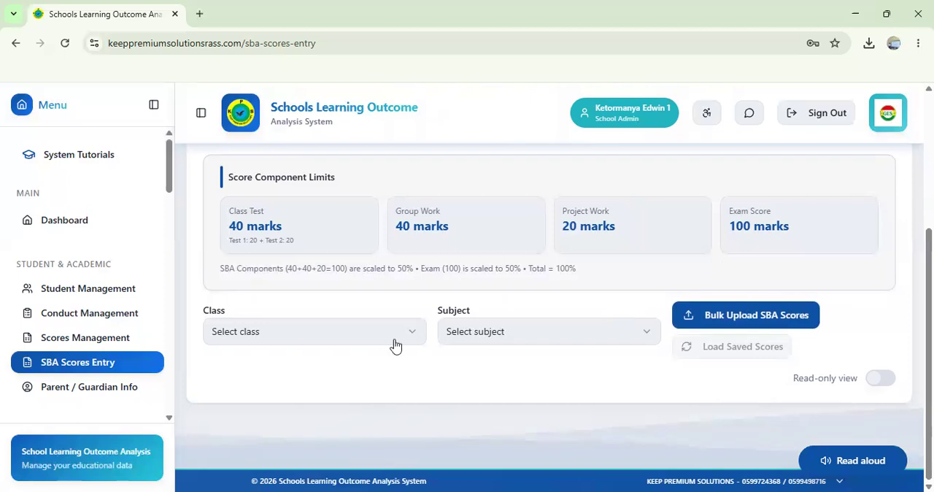
{"action": "left_click", "coordinate": [343, 344]}
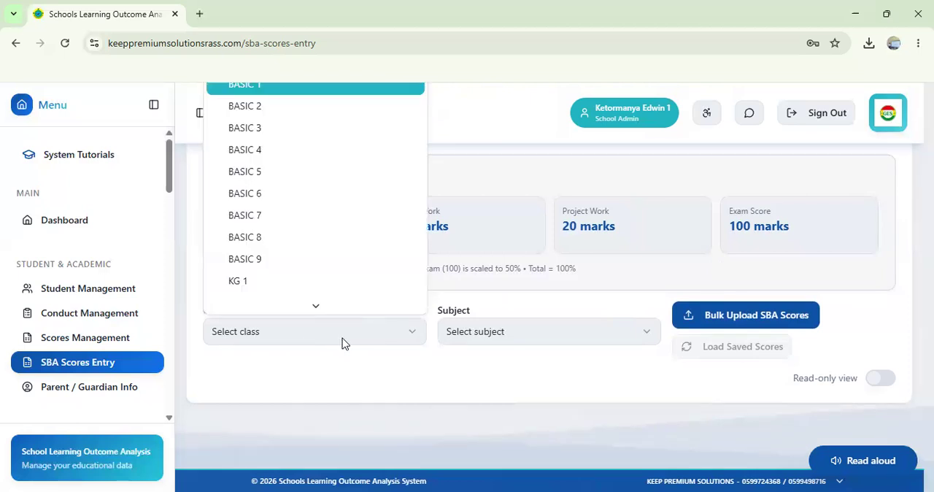
{"action": "left_click", "coordinate": [372, 387]}
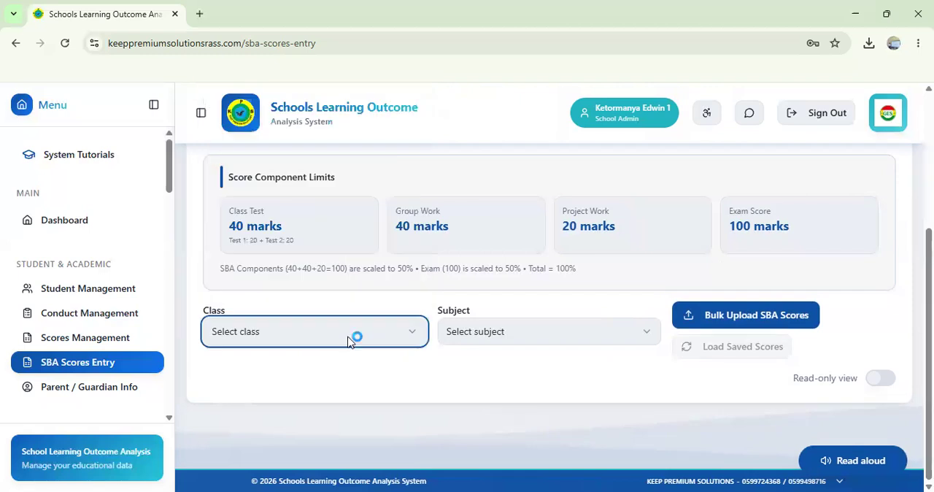
{"action": "left_click", "coordinate": [349, 339]}
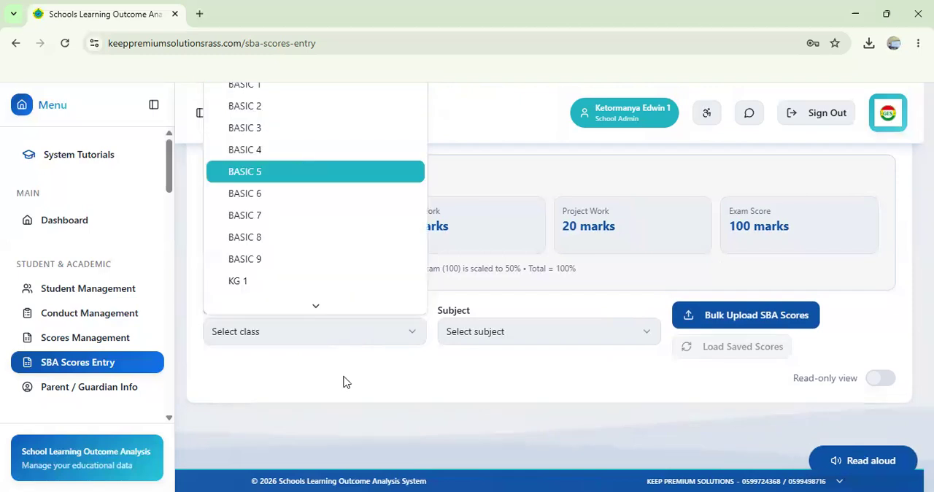
{"action": "left_click", "coordinate": [338, 399]}
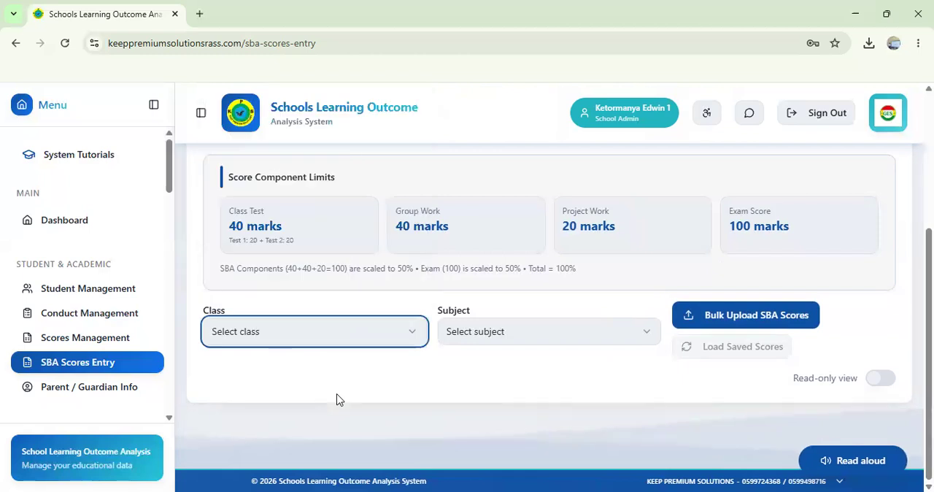
Step: Select BASIC 4 as the class and COMPUTING as the subject for score entry
{"action": "left_click", "coordinate": [362, 343]}
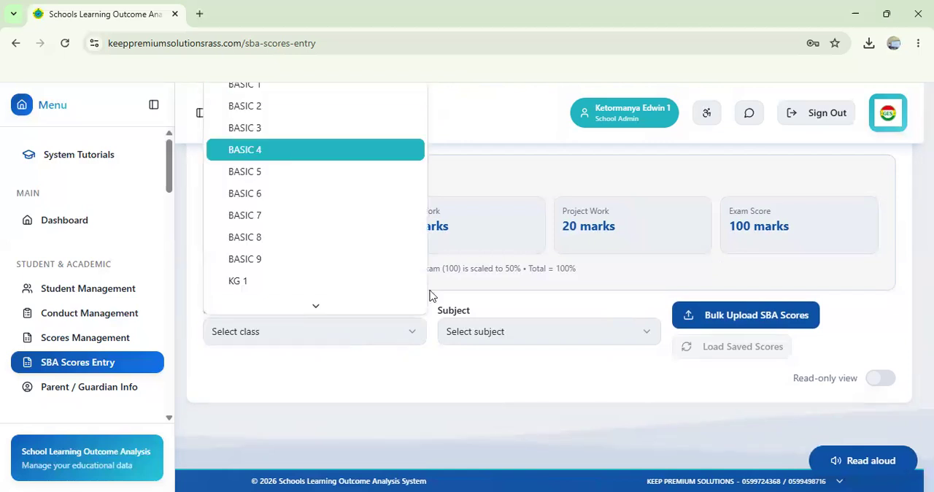
{"action": "left_click", "coordinate": [292, 151]}
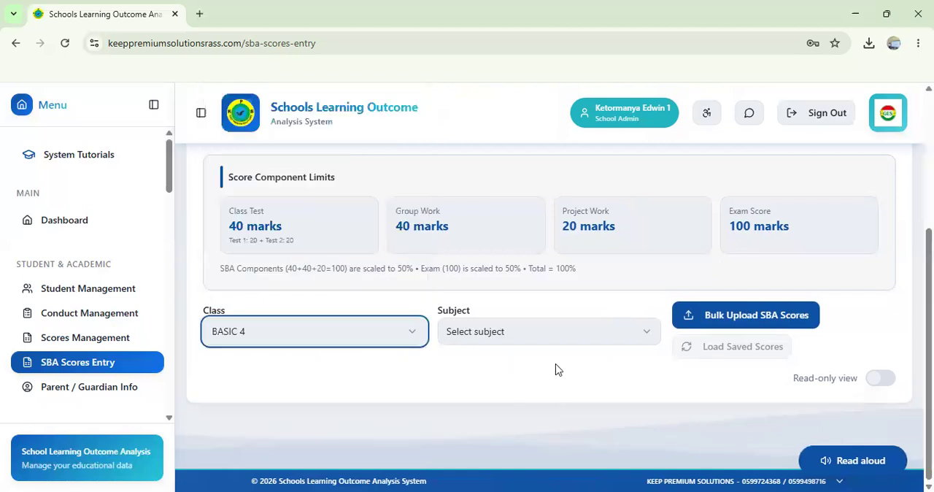
{"action": "left_click", "coordinate": [609, 346]}
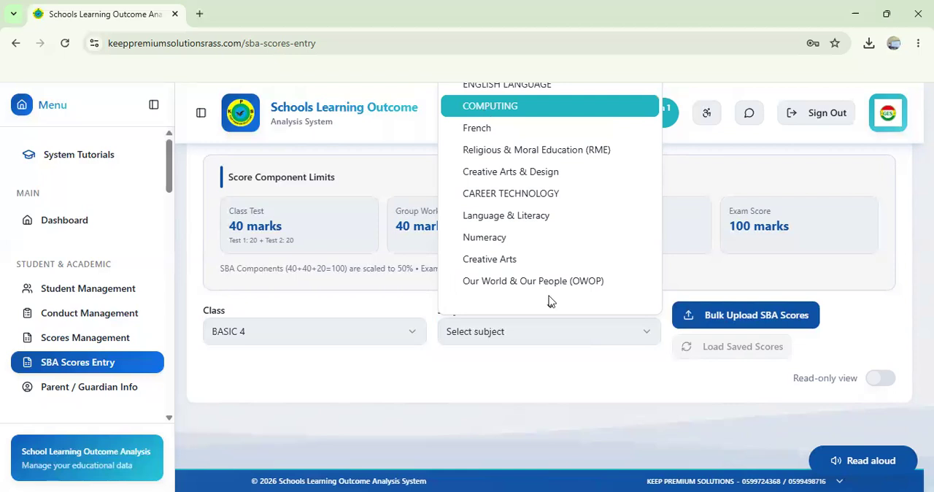
{"action": "key", "text": "Return"}
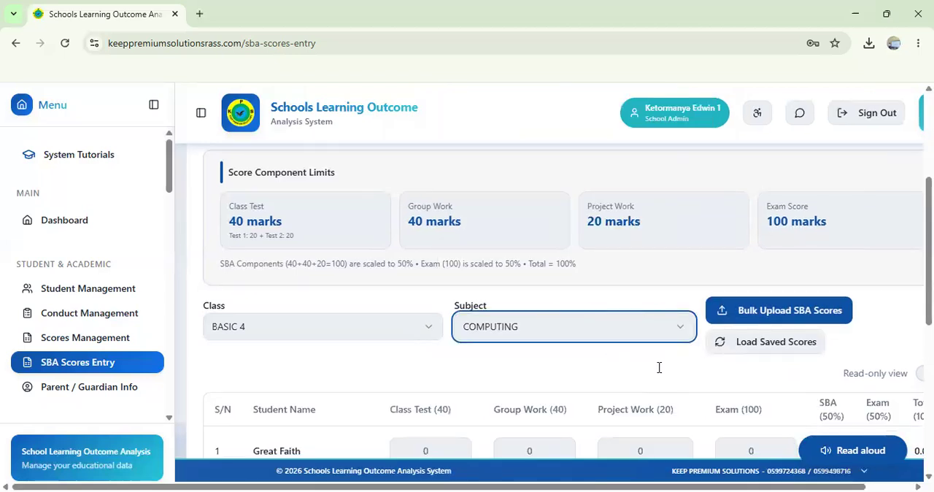
Step: Examine the students and score columns in the score table, along with the bulk upload and saved scores options
{"action": "scroll", "coordinate": [659, 367], "scroll_direction": "down", "scroll_amount": 3}
{"action": "scroll", "coordinate": [658, 373], "scroll_direction": "up", "scroll_amount": 2}
{"action": "scroll", "coordinate": [659, 373], "scroll_direction": "right", "scroll_amount": 1}
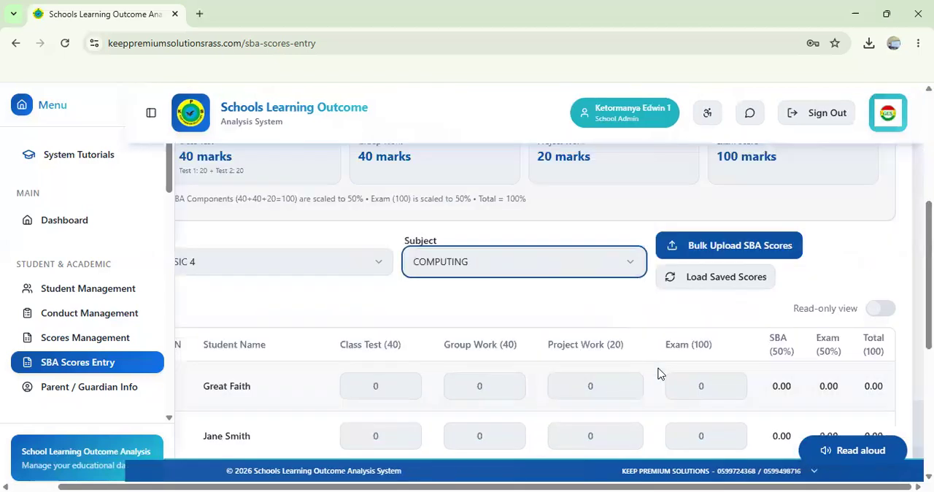
{"action": "scroll", "coordinate": [659, 374], "scroll_direction": "left", "scroll_amount": 1}
{"action": "left_click", "coordinate": [757, 281]}
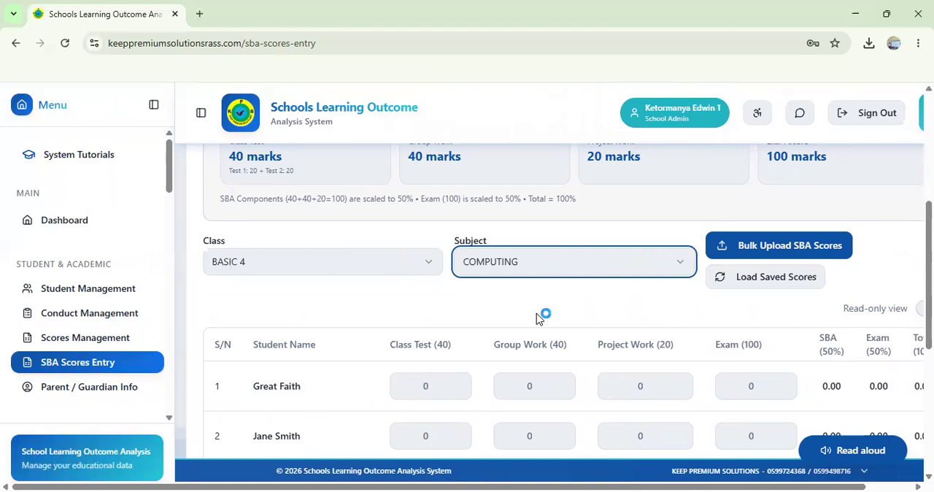
{"action": "left_click", "coordinate": [782, 253]}
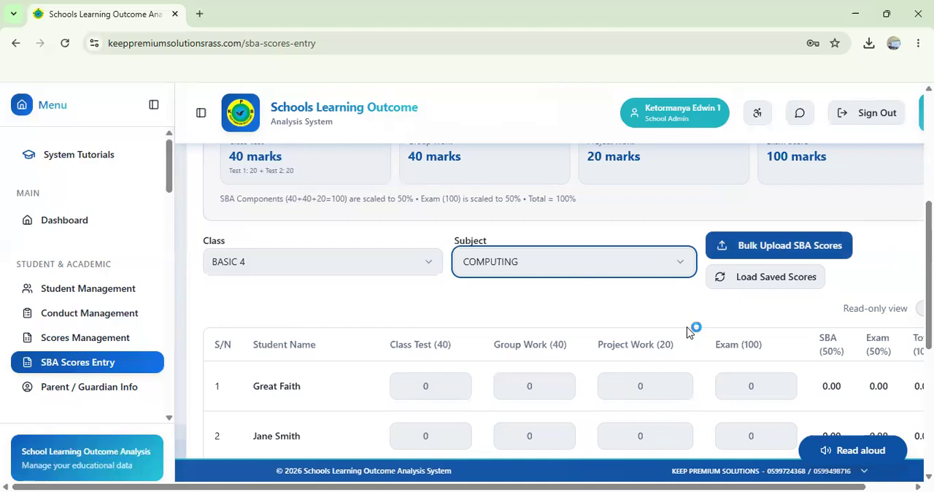
{"action": "scroll", "coordinate": [690, 332], "scroll_direction": "down", "scroll_amount": 2}
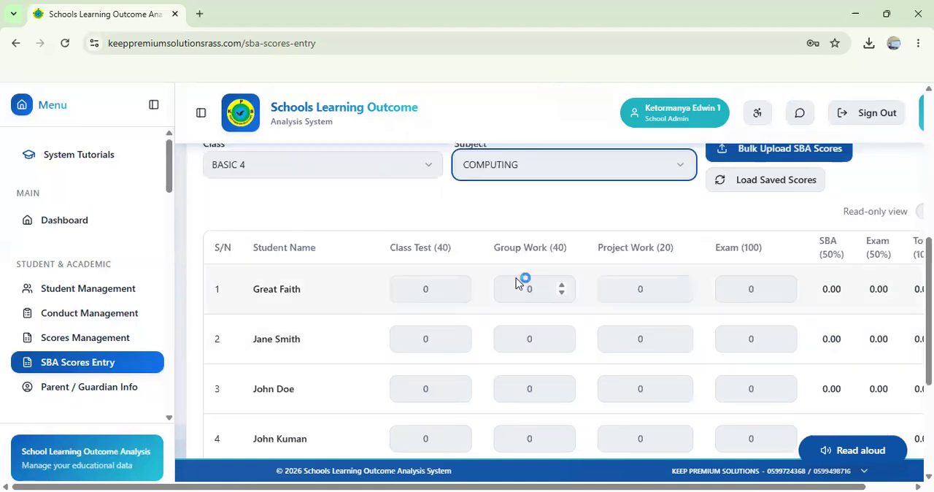
{"action": "scroll", "coordinate": [518, 278], "scroll_direction": "down", "scroll_amount": 1}
{"action": "scroll", "coordinate": [405, 245], "scroll_direction": "up", "scroll_amount": 1}
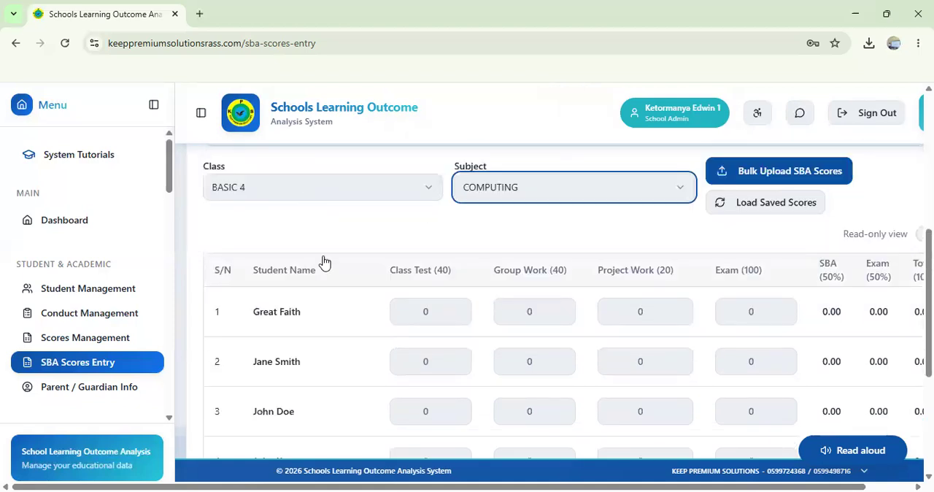
{"action": "scroll", "coordinate": [298, 383], "scroll_direction": "down", "scroll_amount": 3}
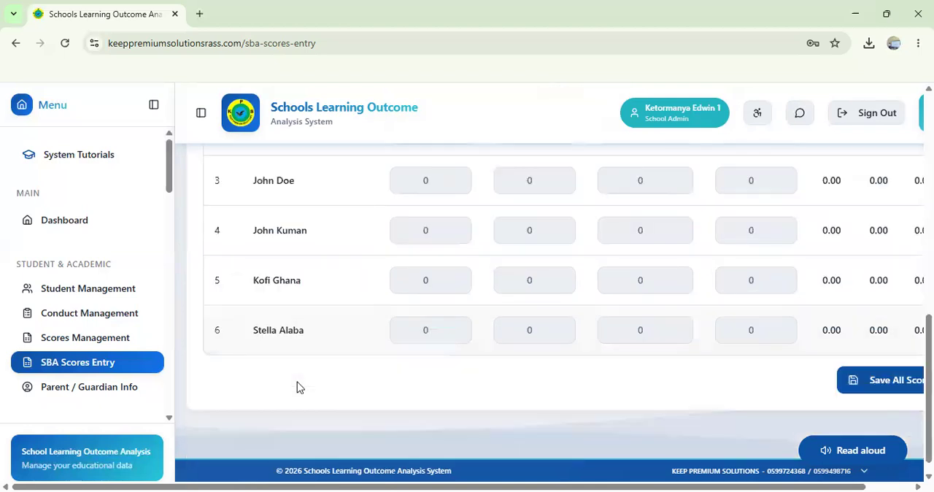
{"action": "scroll", "coordinate": [298, 383], "scroll_direction": "up", "scroll_amount": 1}
{"action": "scroll", "coordinate": [530, 392], "scroll_direction": "up", "scroll_amount": 1}
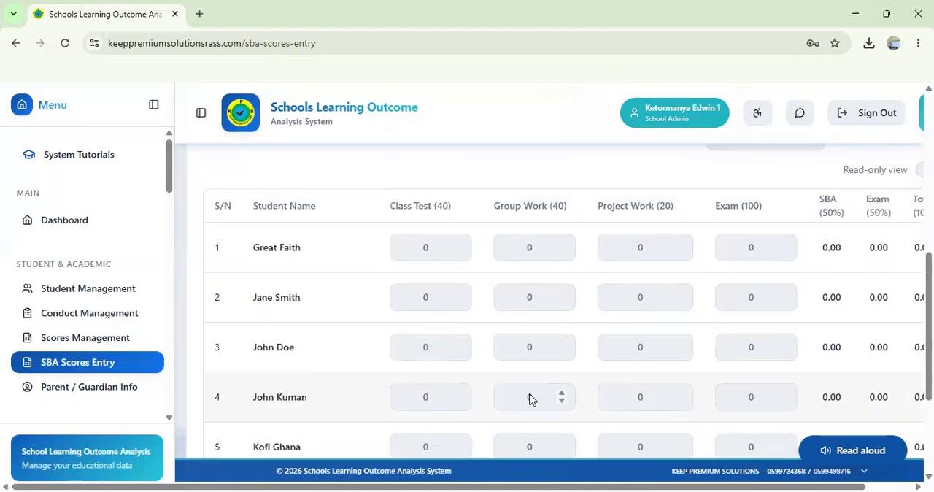
{"action": "scroll", "coordinate": [532, 399], "scroll_direction": "right", "scroll_amount": 1}
{"action": "scroll", "coordinate": [530, 394], "scroll_direction": "left", "scroll_amount": 1}
{"action": "scroll", "coordinate": [531, 394], "scroll_direction": "up", "scroll_amount": 1}
Step: Enter the first student's scores: class test 38, group work 38, project work 18 and exam 80
{"action": "left_click", "coordinate": [430, 288]}
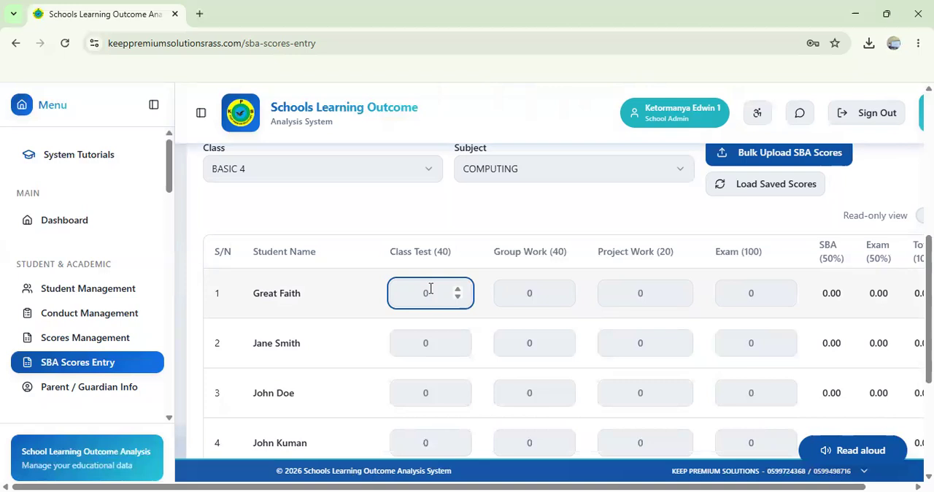
{"action": "type", "text": "38"}
{"action": "key", "text": "Tab"}
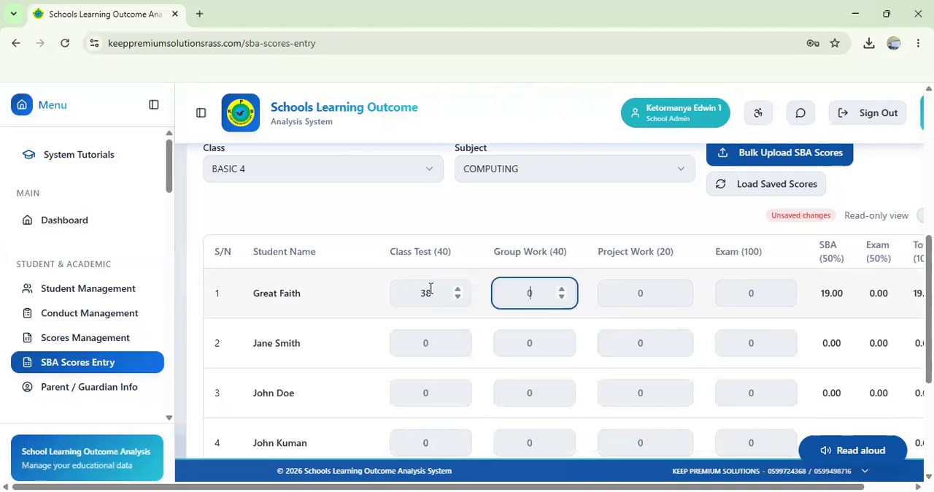
{"action": "type", "text": "38"}
{"action": "key", "text": "Tab"}
{"action": "type", "text": "18"}
{"action": "key", "text": "Tab"}
{"action": "type", "text": "6"}
{"action": "key", "text": "BackSpace"}
{"action": "type", "text": "80"}
{"action": "key", "text": "Tab"}
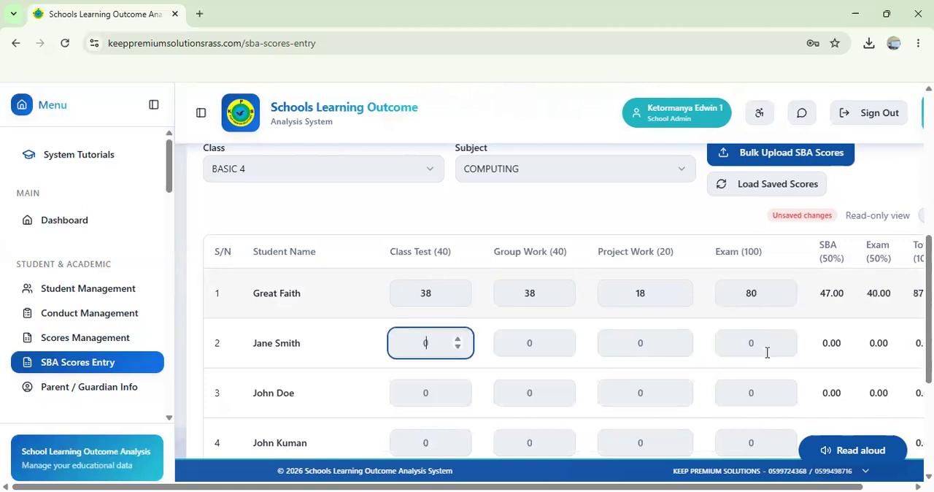
Step: Enter the second student's scores: class test 36, group work 32, project work 16 and exam 72
{"action": "scroll", "coordinate": [752, 336], "scroll_direction": "right", "scroll_amount": 1}
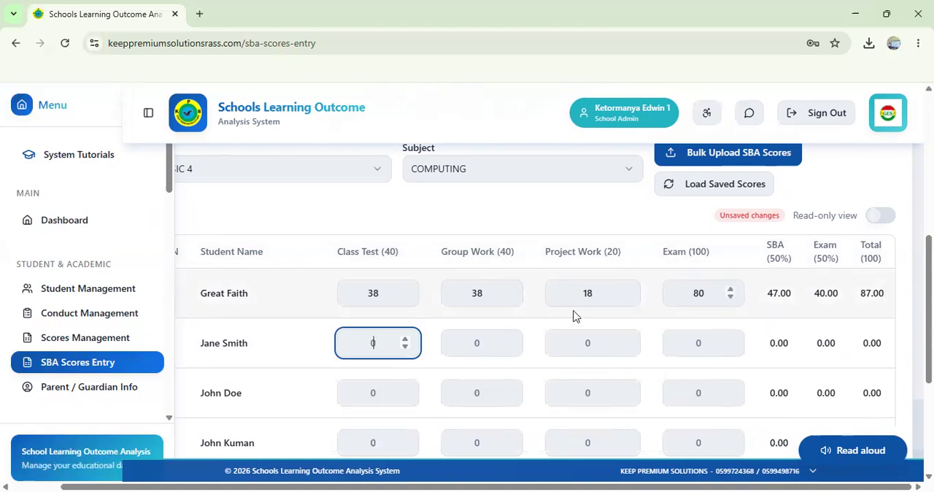
{"action": "scroll", "coordinate": [573, 315], "scroll_direction": "left", "scroll_amount": 2}
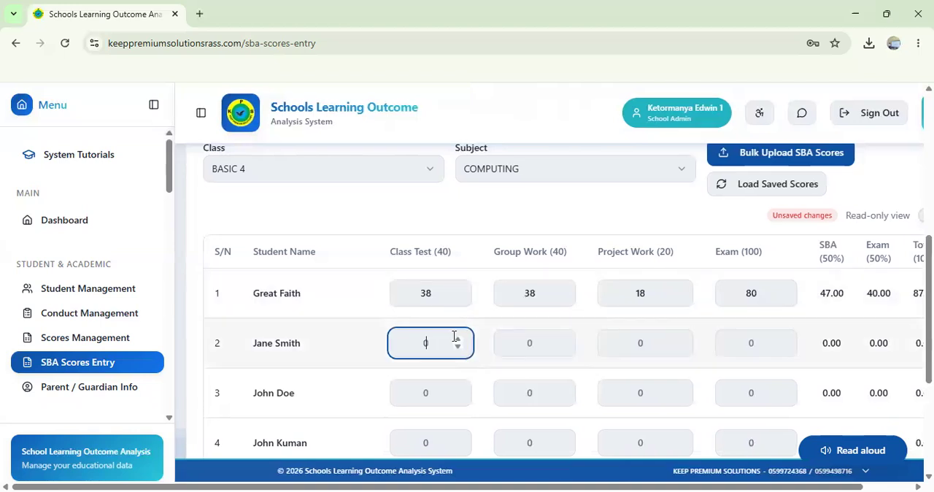
{"action": "type", "text": "36"}
{"action": "key", "text": "Tab"}
{"action": "type", "text": "32"}
{"action": "key", "text": "Tab"}
{"action": "type", "text": "16"}
{"action": "key", "text": "Tab"}
{"action": "type", "text": "7"}
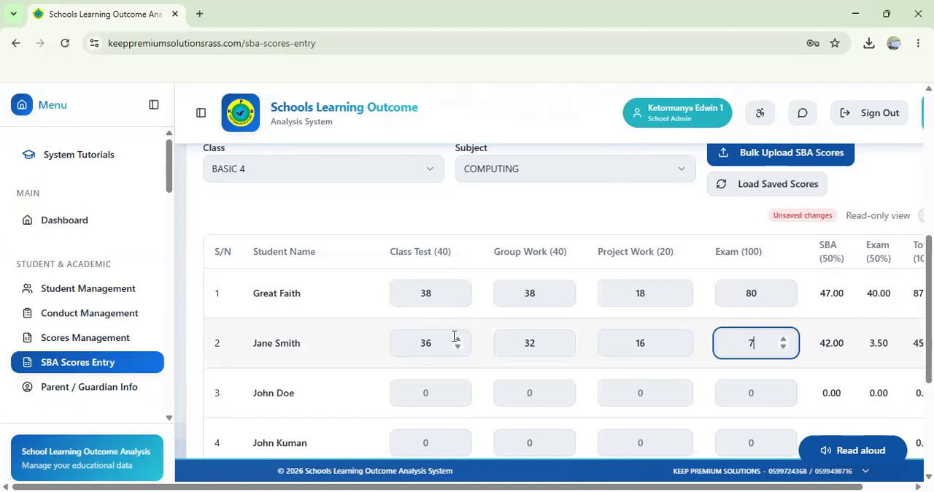
{"action": "type", "text": "2"}
{"action": "key", "text": "Tab"}
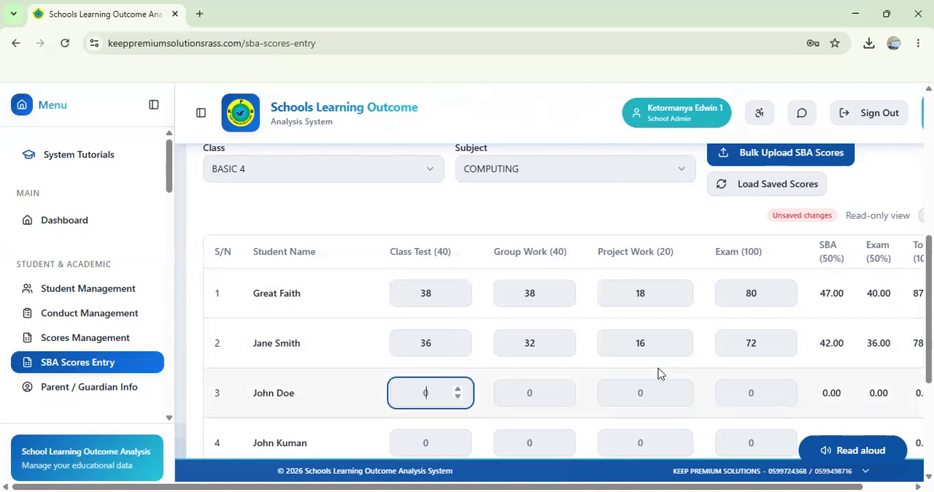
Step: Review the entered scores and the calculated SBA, exam and total columns for the first two students
{"action": "scroll", "coordinate": [751, 350], "scroll_direction": "right", "scroll_amount": 2}
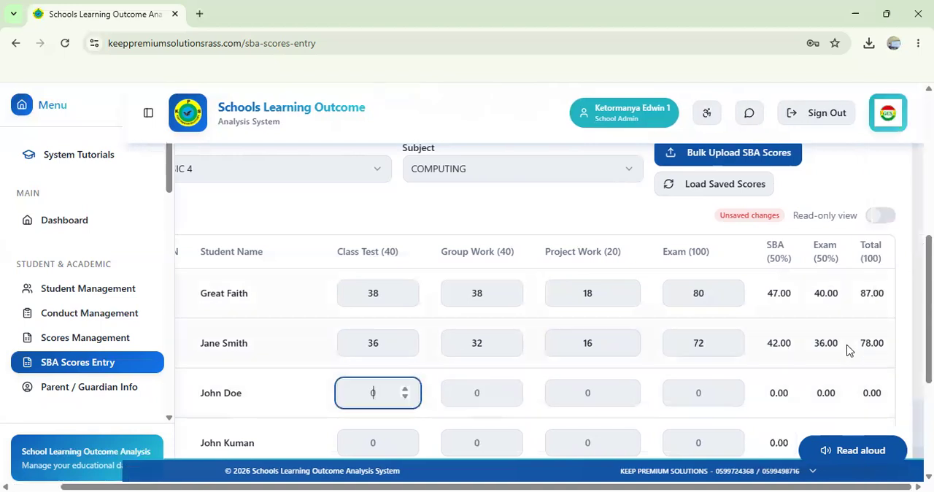
{"action": "scroll", "coordinate": [666, 319], "scroll_direction": "down", "scroll_amount": 1}
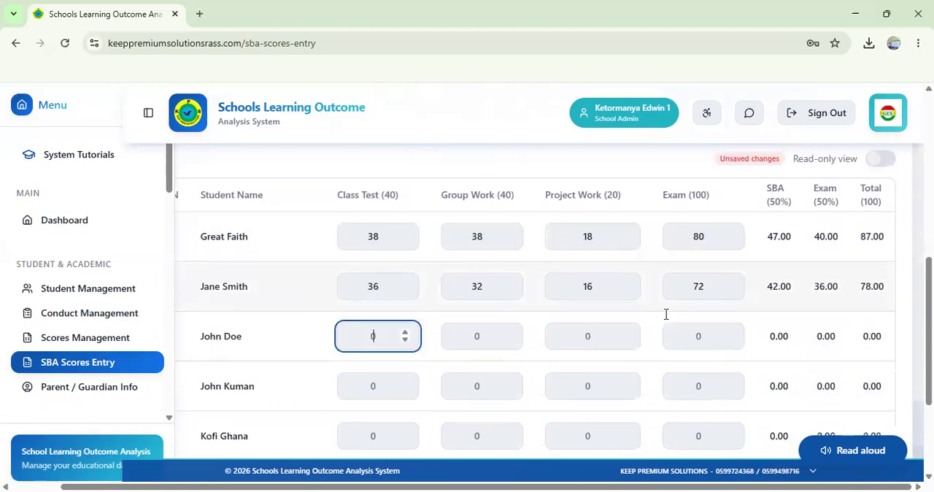
{"action": "scroll", "coordinate": [665, 315], "scroll_direction": "down", "scroll_amount": 3}
{"action": "scroll", "coordinate": [665, 319], "scroll_direction": "up", "scroll_amount": 5}
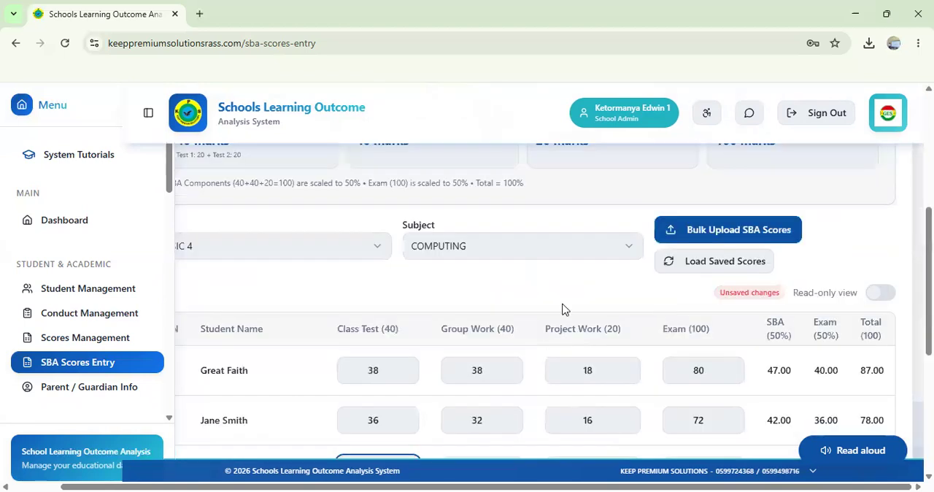
{"action": "scroll", "coordinate": [482, 295], "scroll_direction": "left", "scroll_amount": 1}
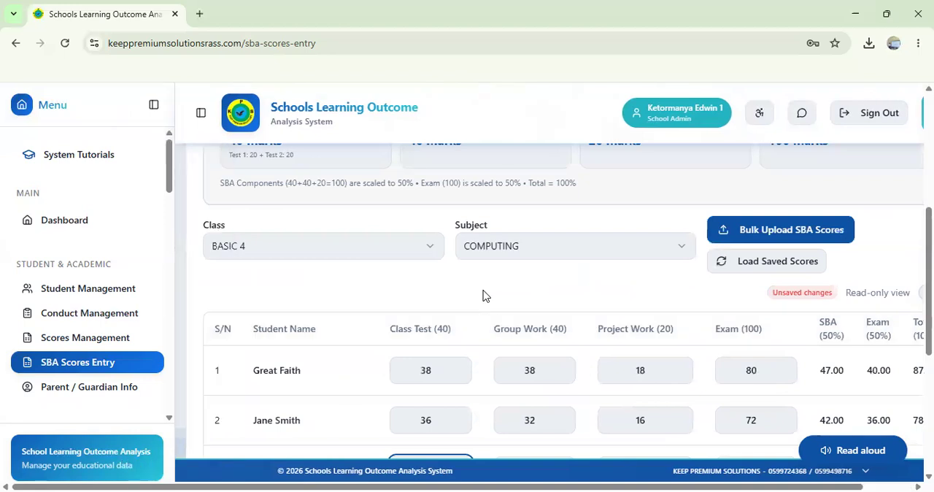
{"action": "scroll", "coordinate": [483, 295], "scroll_direction": "down", "scroll_amount": 2}
{"action": "scroll", "coordinate": [482, 296], "scroll_direction": "up", "scroll_amount": 2}
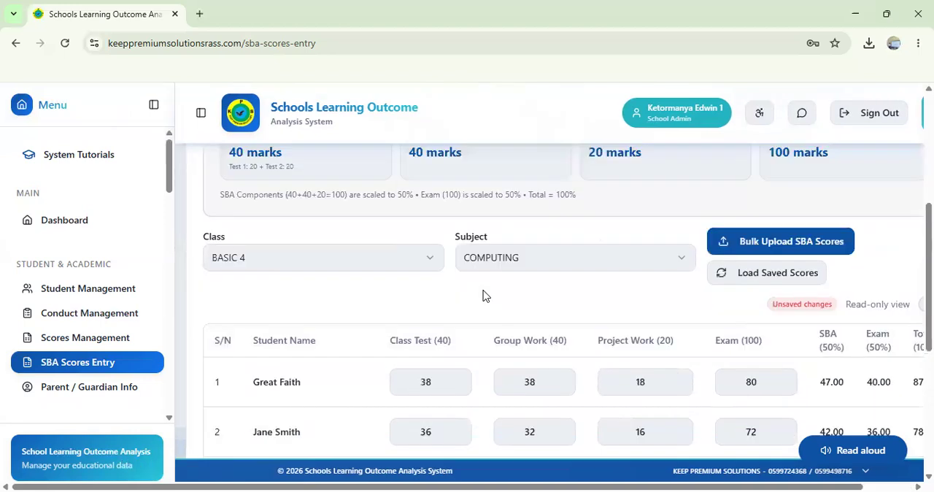
Step: Enter the third student's scores: class test 32, group work 32, project work 14 and exam 52
{"action": "scroll", "coordinate": [483, 296], "scroll_direction": "up", "scroll_amount": 1}
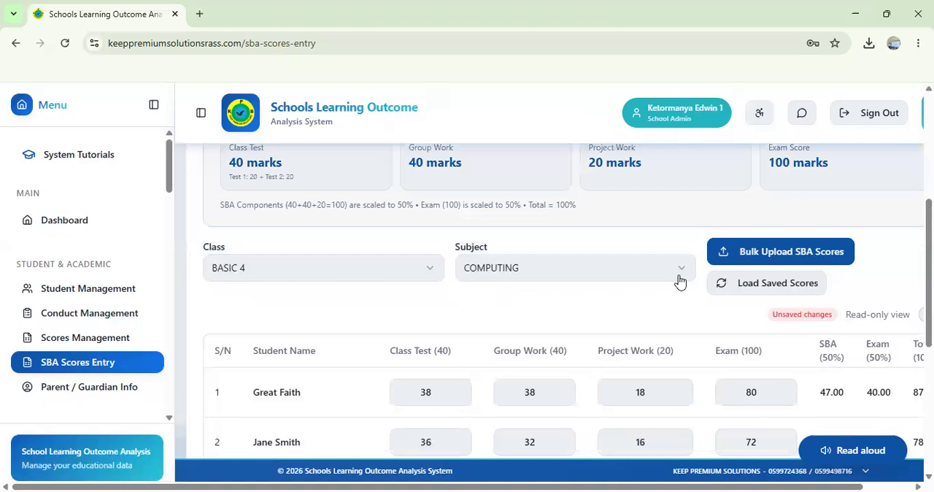
{"action": "scroll", "coordinate": [678, 277], "scroll_direction": "down", "scroll_amount": 1}
{"action": "scroll", "coordinate": [444, 317], "scroll_direction": "down", "scroll_amount": 2}
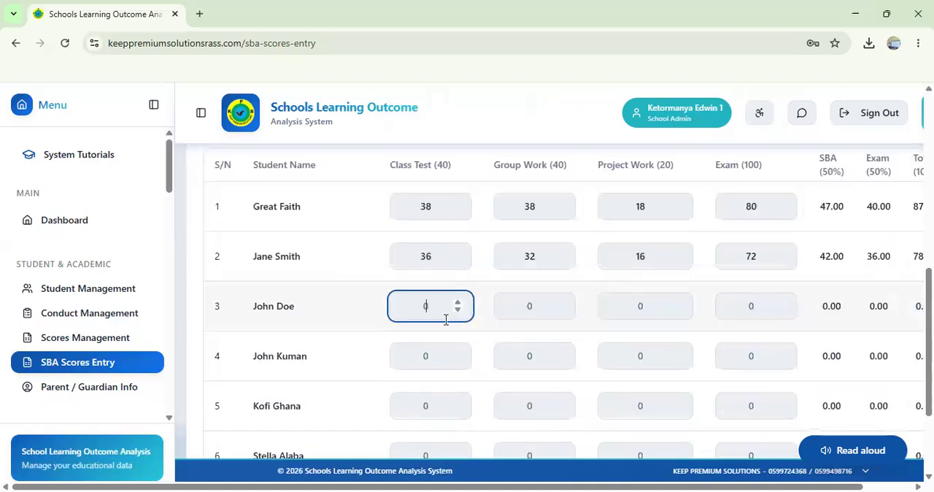
{"action": "type", "text": "32"}
{"action": "key", "text": "Tab"}
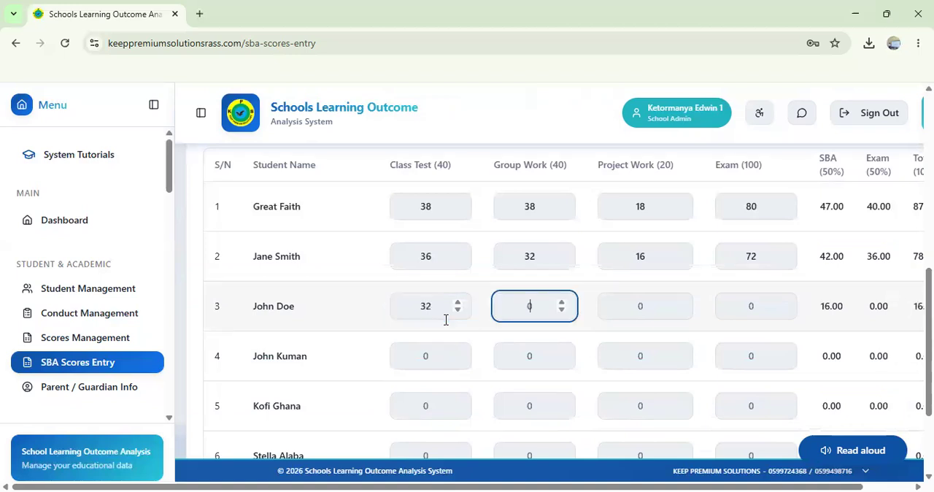
{"action": "type", "text": "32"}
{"action": "key", "text": "Tab"}
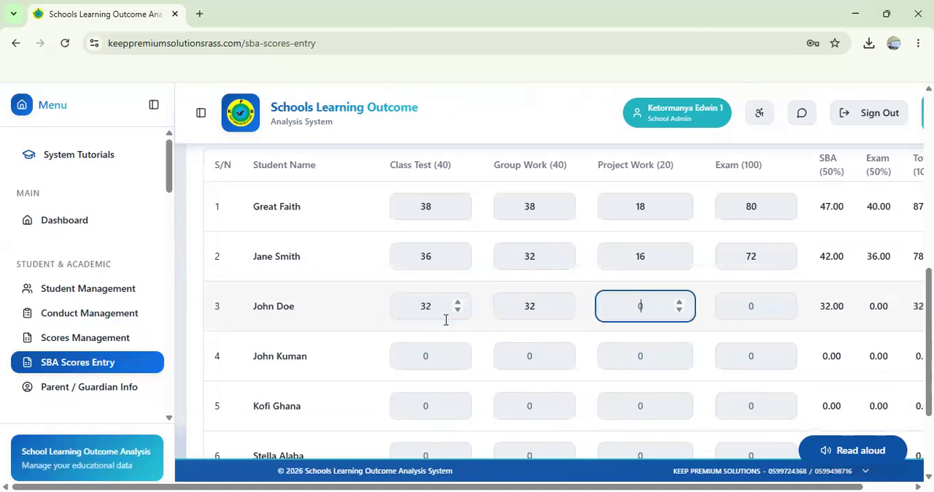
{"action": "type", "text": "14"}
{"action": "key", "text": "Tab"}
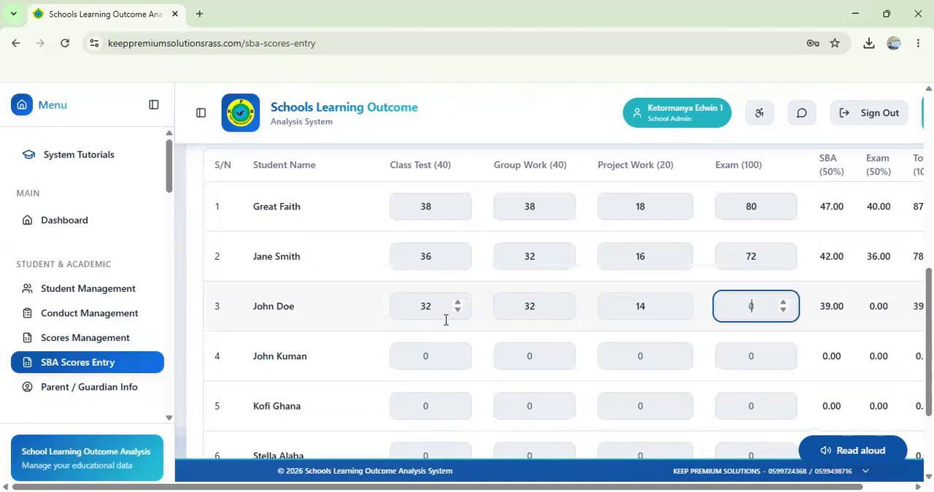
{"action": "type", "text": "52"}
Step: Enter the fourth student's scores: class test 30, group work 32, project work 10 and exam 56
{"action": "left_click", "coordinate": [421, 356]}
{"action": "type", "text": "30"}
{"action": "key", "text": "Tab"}
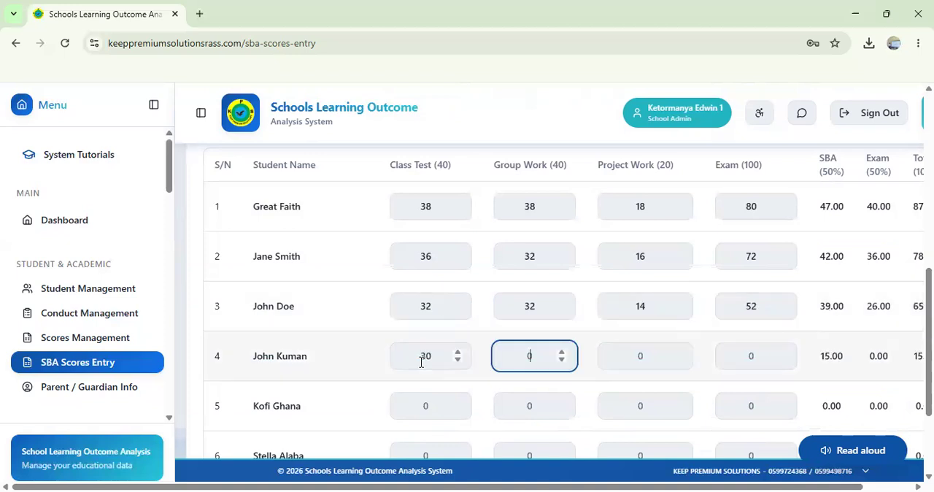
{"action": "type", "text": "32"}
{"action": "key", "text": "Tab"}
{"action": "type", "text": "10"}
{"action": "key", "text": "Tab"}
{"action": "type", "text": "56"}
{"action": "key", "text": "Tab"}
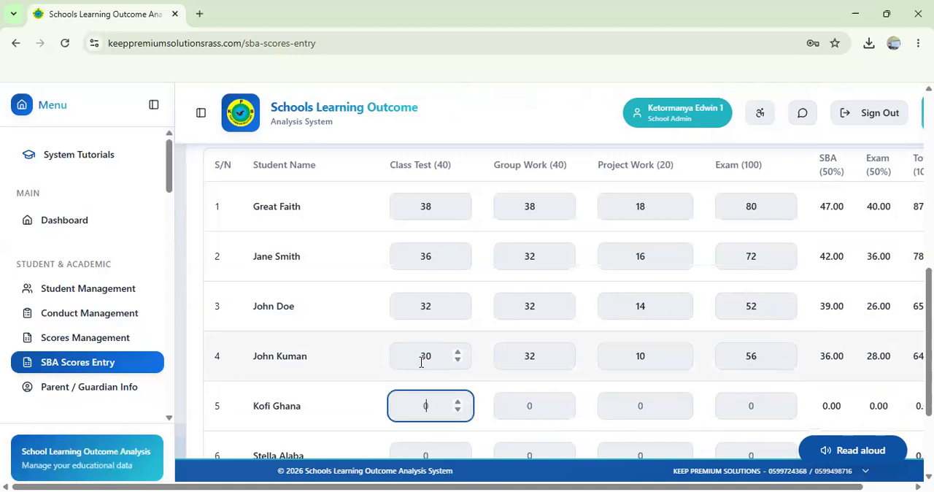
Step: Enter the fifth student's scores: class test 35, group work 23, project work 15 and exam 80
{"action": "type", "text": "35"}
{"action": "key", "text": "Tab"}
{"action": "type", "text": "23"}
{"action": "key", "text": "Tab"}
{"action": "type", "text": "15"}
{"action": "key", "text": "Tab"}
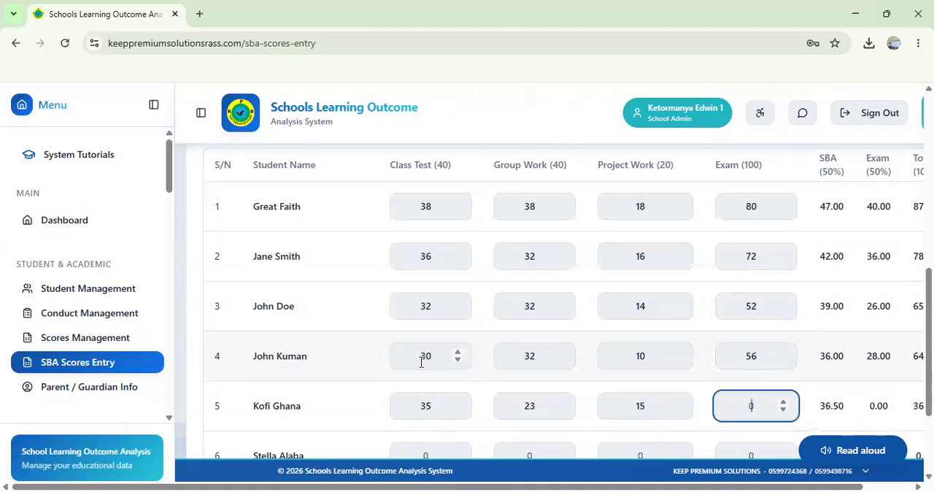
{"action": "type", "text": "80"}
{"action": "key", "text": "Tab"}
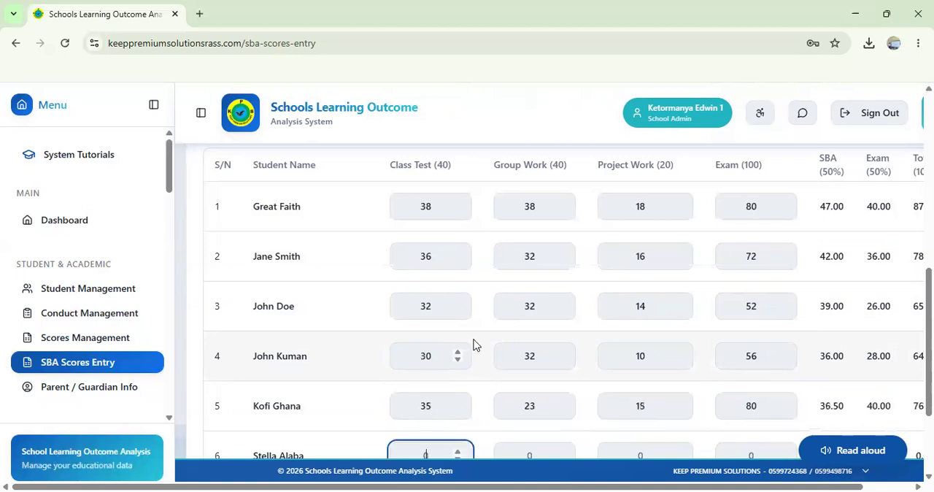
Step: Enter the sixth student's scores: class test 32, group work 32, project work 12 and exam 56
{"action": "scroll", "coordinate": [485, 317], "scroll_direction": "down", "scroll_amount": 2}
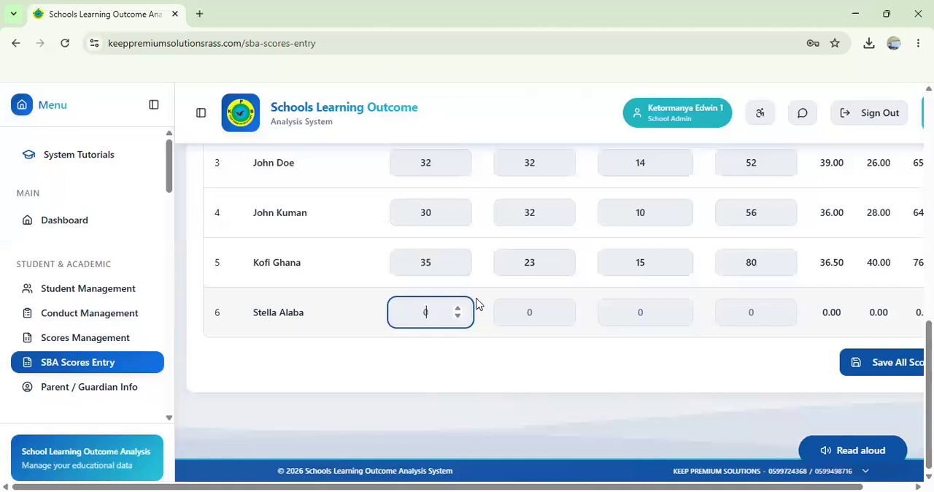
{"action": "type", "text": "32"}
{"action": "key", "text": "Tab"}
{"action": "type", "text": "32"}
{"action": "key", "text": "Tab"}
{"action": "type", "text": "12"}
{"action": "key", "text": "Tab"}
{"action": "type", "text": "56"}
{"action": "key", "text": "Tab"}
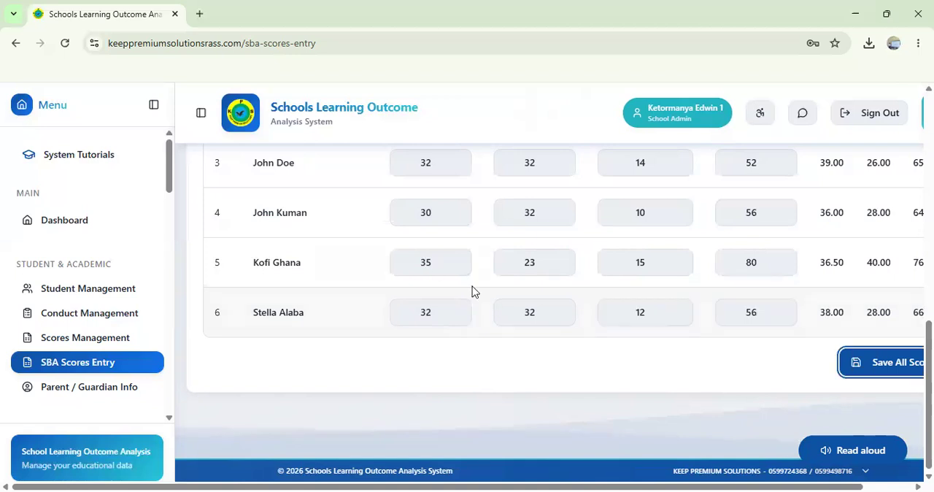
Step: Review all six students' Computing scores, the calculated SBA, exam and total columns, and the unsaved changes status
{"action": "scroll", "coordinate": [472, 291], "scroll_direction": "up", "scroll_amount": 2}
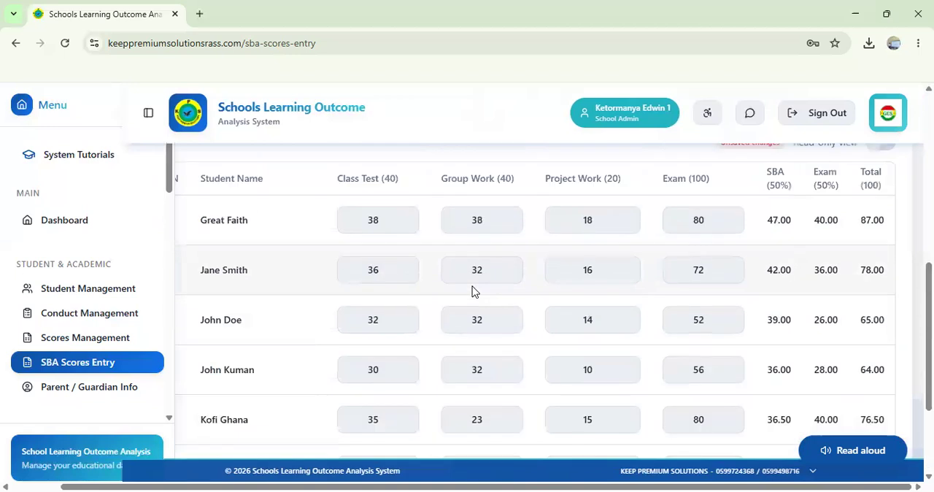
{"action": "scroll", "coordinate": [657, 292], "scroll_direction": "up", "scroll_amount": 2}
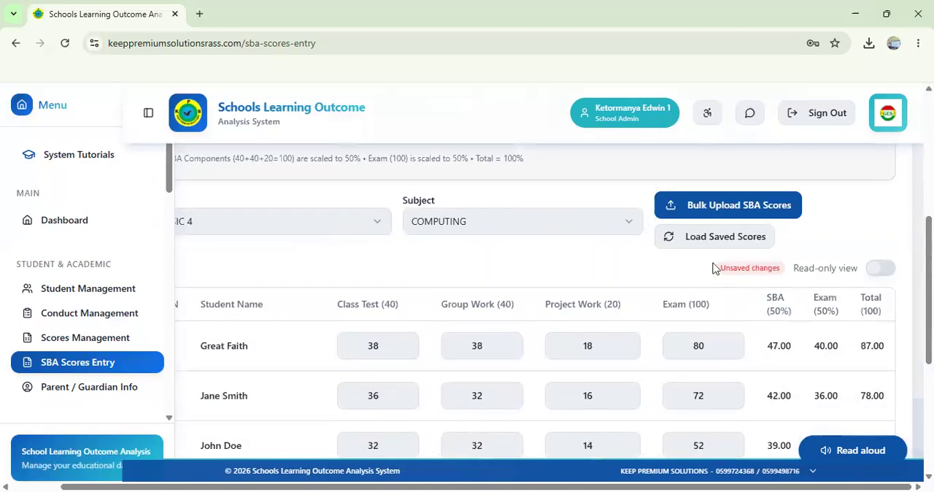
{"action": "scroll", "coordinate": [785, 241], "scroll_direction": "down", "scroll_amount": 1}
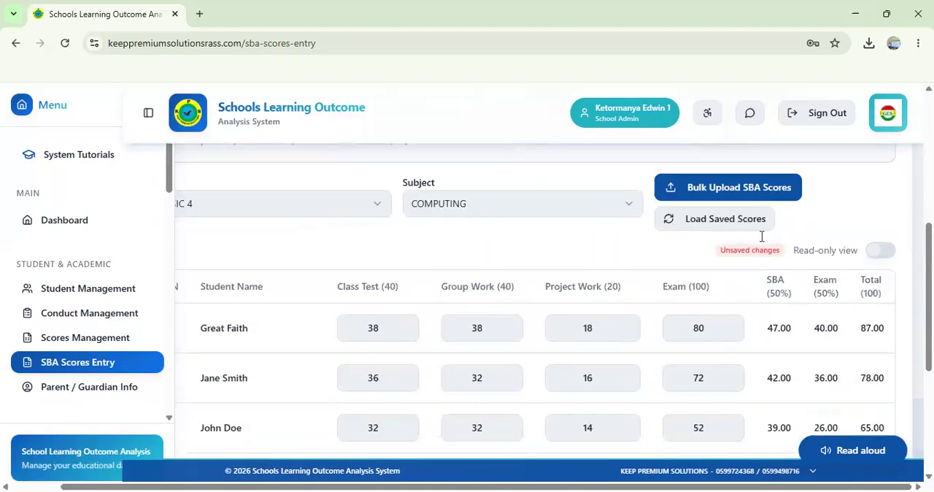
{"action": "scroll", "coordinate": [766, 242], "scroll_direction": "down", "scroll_amount": 1}
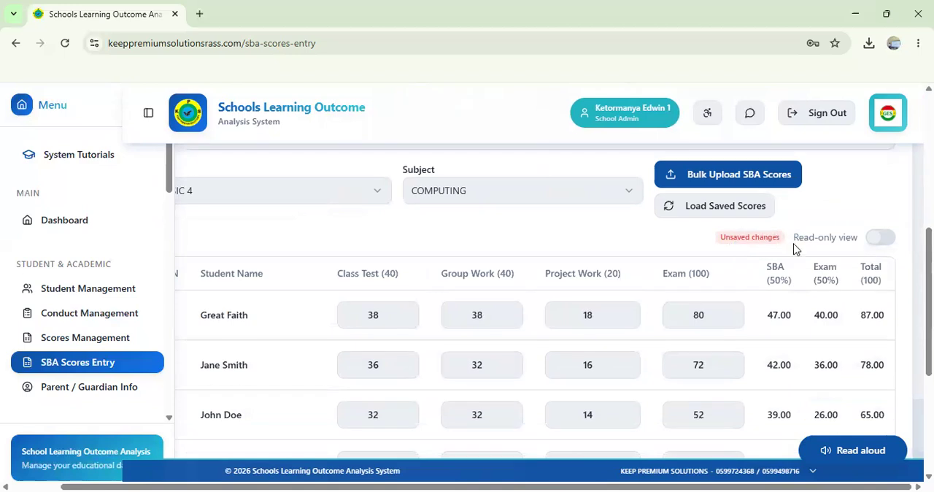
{"action": "scroll", "coordinate": [764, 333], "scroll_direction": "down", "scroll_amount": 2}
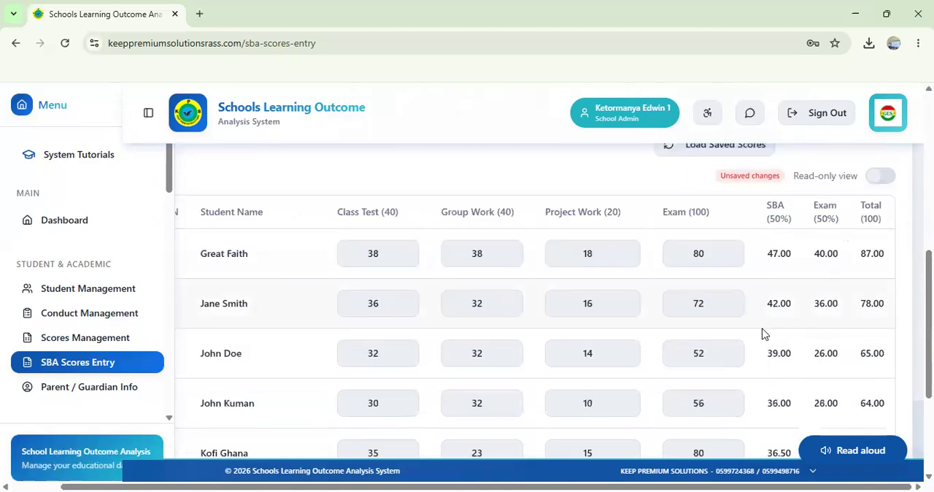
{"action": "scroll", "coordinate": [764, 334], "scroll_direction": "down", "scroll_amount": 1}
{"action": "scroll", "coordinate": [764, 334], "scroll_direction": "down", "scroll_amount": 3}
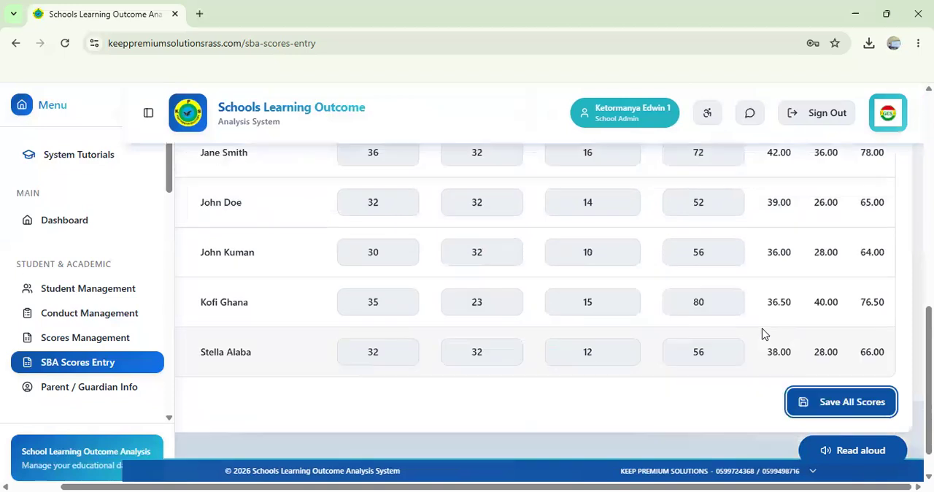
{"action": "scroll", "coordinate": [763, 334], "scroll_direction": "down", "scroll_amount": 1}
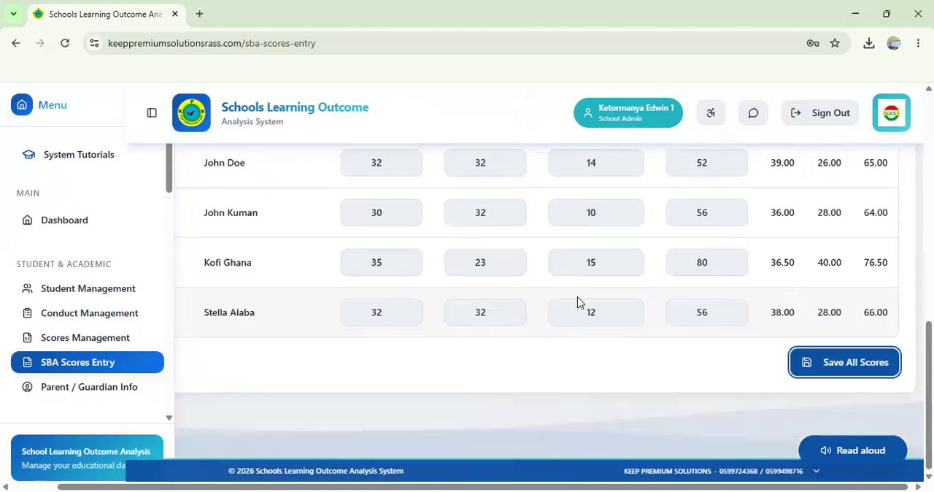
Step: Save the entered Computing scores for all students in BASIC 4
{"action": "scroll", "coordinate": [581, 303], "scroll_direction": "up", "scroll_amount": 4}
{"action": "scroll", "coordinate": [580, 302], "scroll_direction": "down", "scroll_amount": 4}
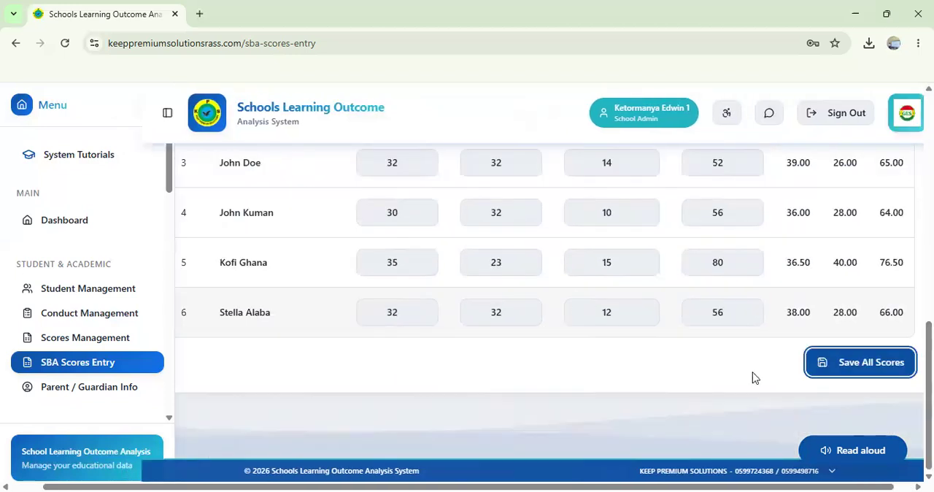
{"action": "scroll", "coordinate": [832, 372], "scroll_direction": "right", "scroll_amount": 1}
{"action": "left_click", "coordinate": [833, 371]}
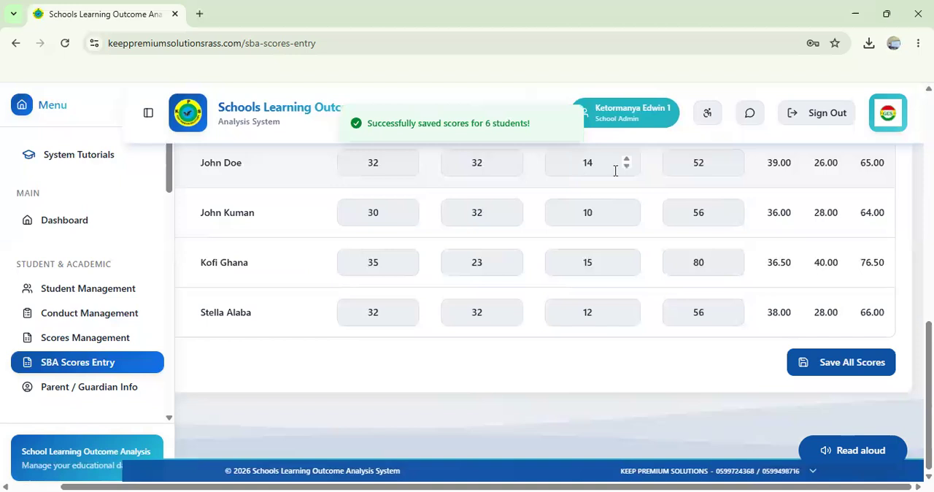
Step: Switch the score entry subject for BASIC 4 to ENGLISH LANGUAGE
{"action": "scroll", "coordinate": [730, 218], "scroll_direction": "up", "scroll_amount": 3}
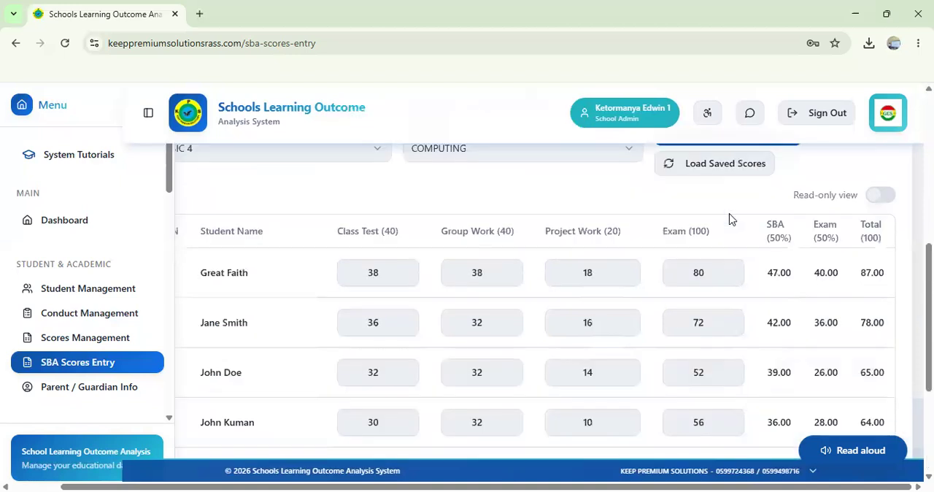
{"action": "scroll", "coordinate": [729, 215], "scroll_direction": "up", "scroll_amount": 1}
{"action": "scroll", "coordinate": [528, 229], "scroll_direction": "up", "scroll_amount": 1}
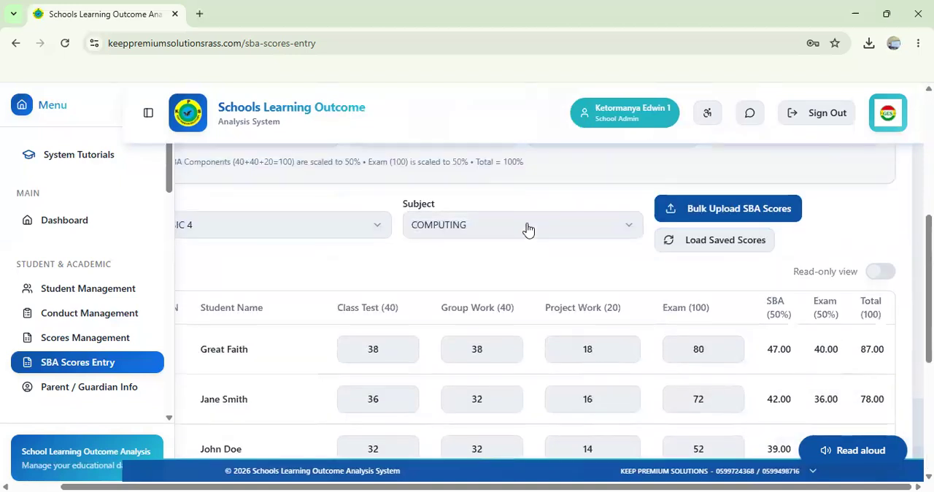
{"action": "left_click", "coordinate": [568, 230]}
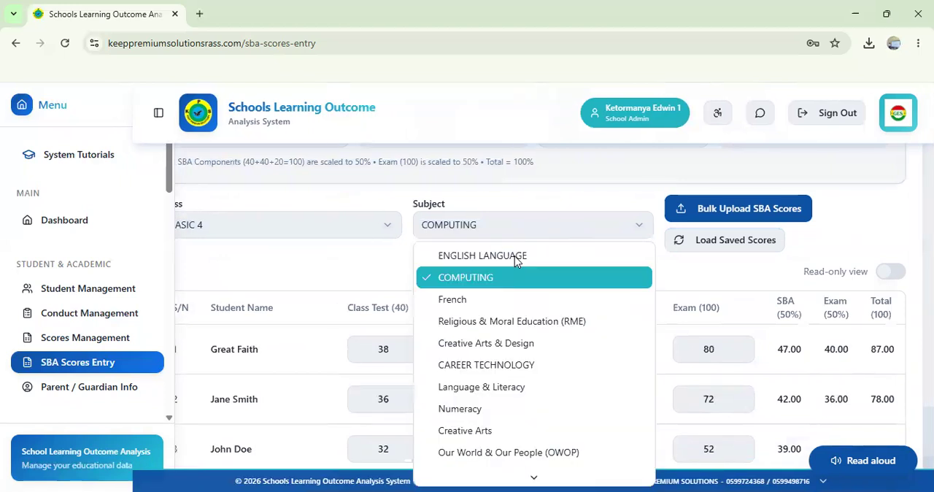
{"action": "left_click", "coordinate": [515, 258]}
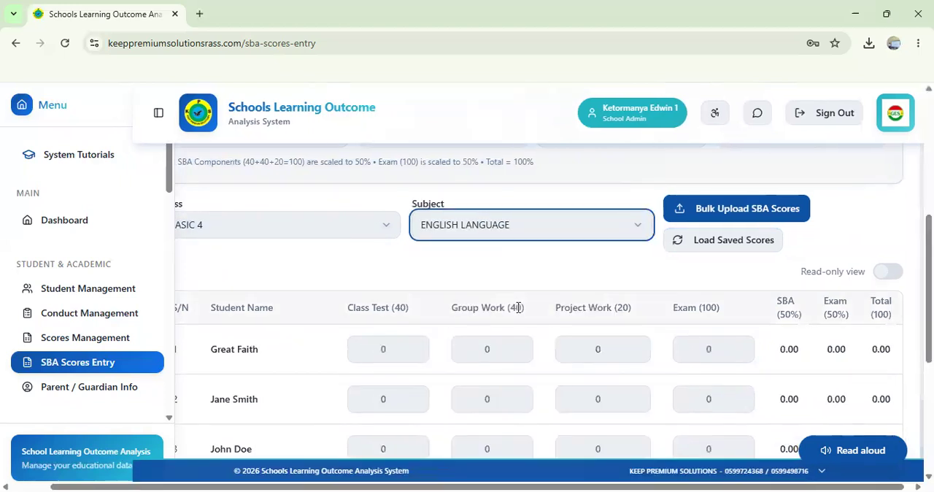
Step: Open the bulk upload form for SBA scores and choose BASIC 4 as the class
{"action": "scroll", "coordinate": [518, 309], "scroll_direction": "down", "scroll_amount": 4}
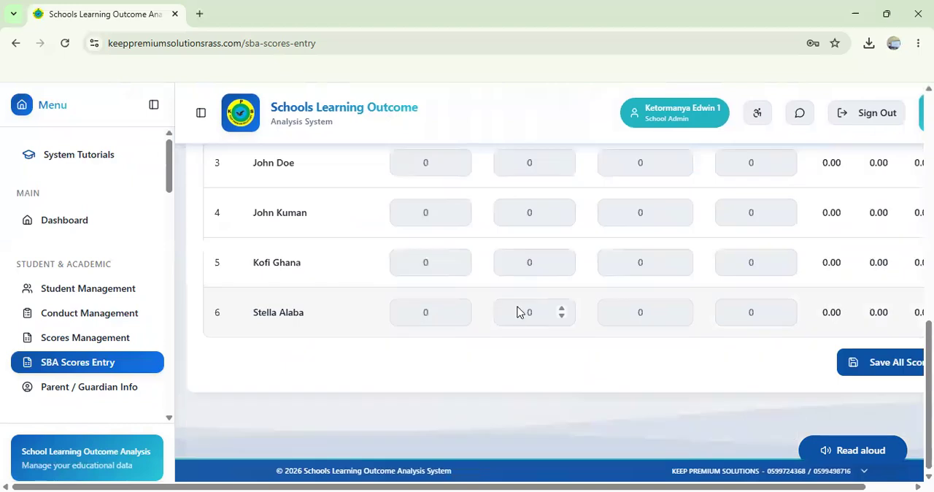
{"action": "scroll", "coordinate": [517, 311], "scroll_direction": "up", "scroll_amount": 5}
{"action": "scroll", "coordinate": [517, 311], "scroll_direction": "down", "scroll_amount": 3}
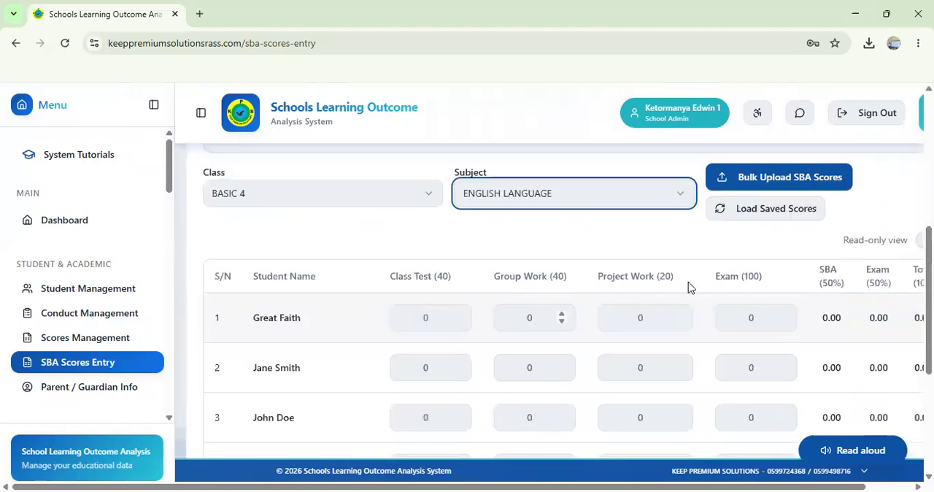
{"action": "scroll", "coordinate": [688, 281], "scroll_direction": "right", "scroll_amount": 1}
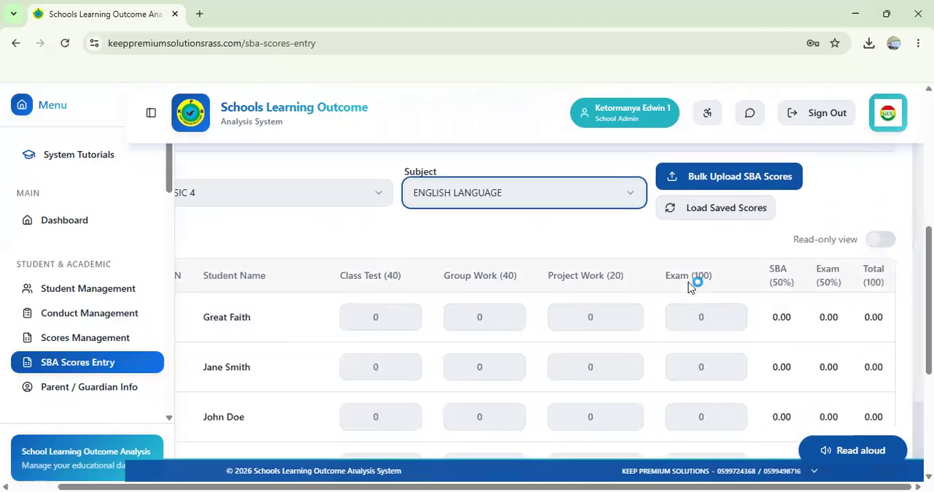
{"action": "left_click", "coordinate": [708, 181]}
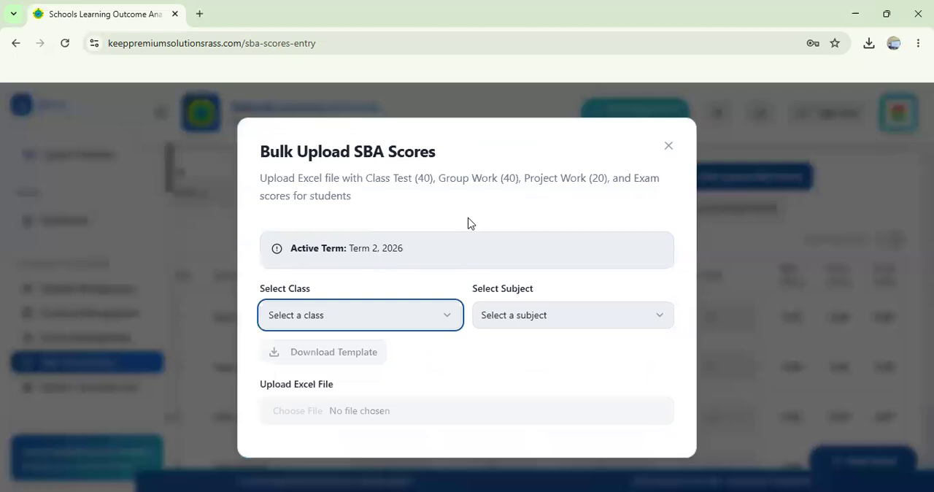
{"action": "left_click", "coordinate": [348, 315]}
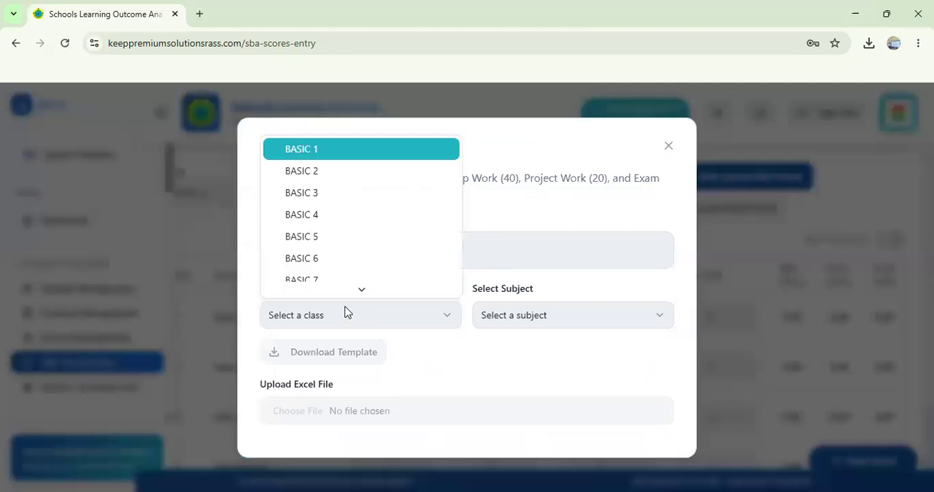
{"action": "left_click", "coordinate": [314, 214]}
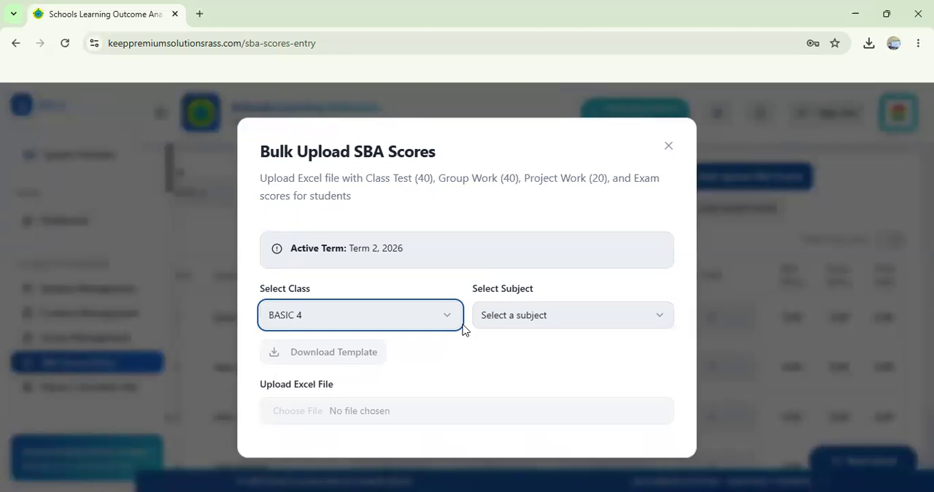
Step: Choose ENGLISH LANGUAGE as the bulk upload subject and download the Excel score template for BASIC 4
{"action": "left_click", "coordinate": [547, 316]}
{"action": "scroll", "coordinate": [565, 248], "scroll_direction": "down", "scroll_amount": 2}
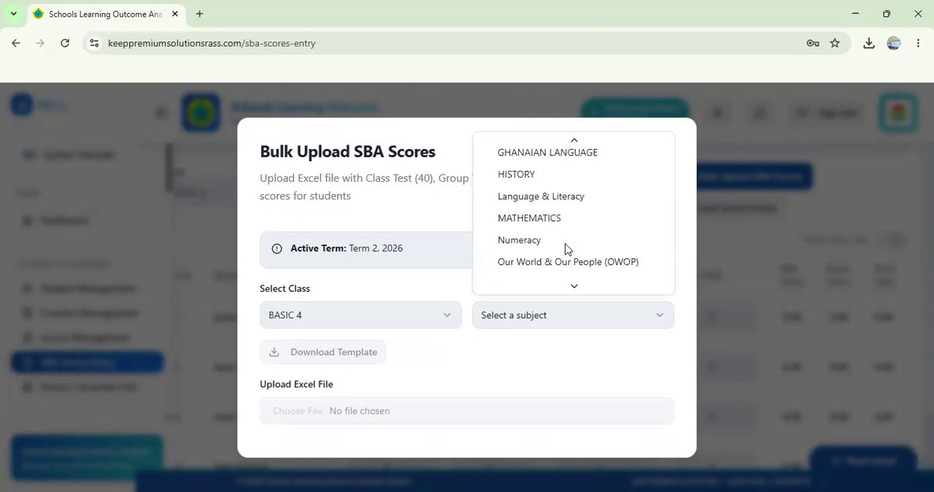
{"action": "scroll", "coordinate": [565, 248], "scroll_direction": "up", "scroll_amount": 2}
{"action": "scroll", "coordinate": [567, 249], "scroll_direction": "down", "scroll_amount": 3}
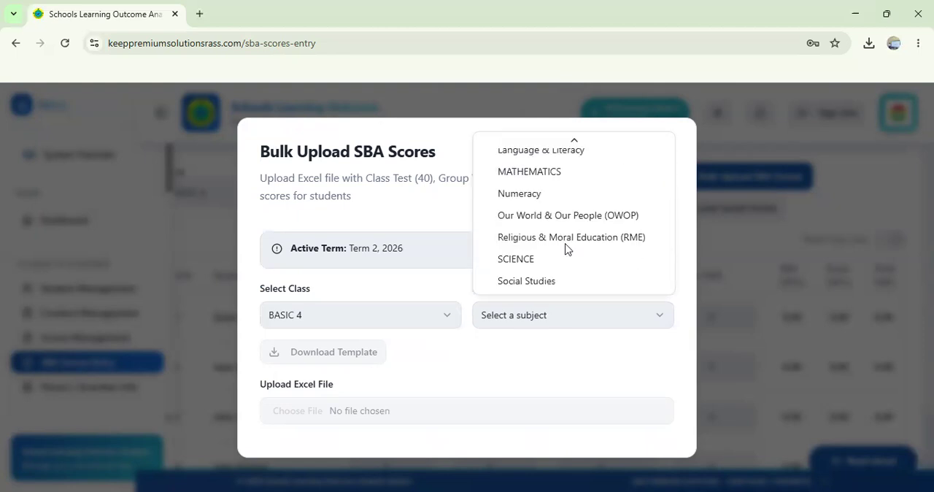
{"action": "scroll", "coordinate": [567, 249], "scroll_direction": "up", "scroll_amount": 3}
{"action": "scroll", "coordinate": [567, 249], "scroll_direction": "down", "scroll_amount": 3}
{"action": "scroll", "coordinate": [567, 249], "scroll_direction": "up", "scroll_amount": 3}
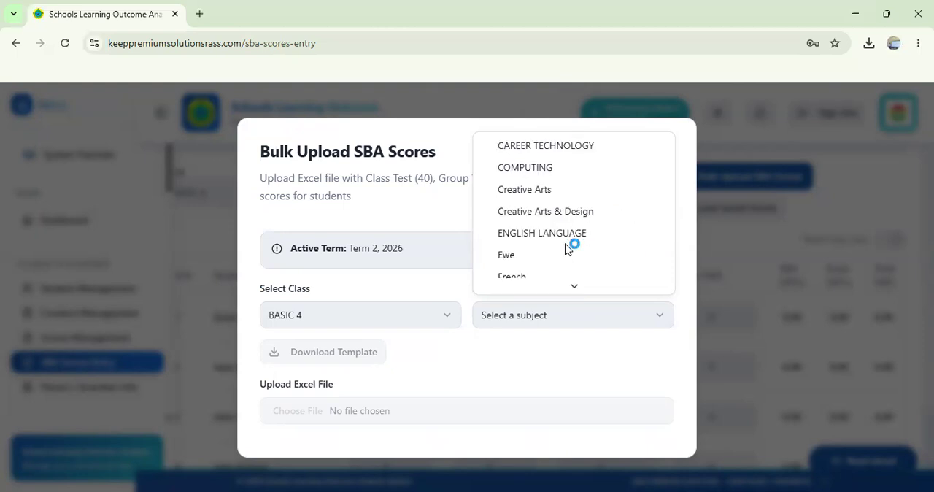
{"action": "scroll", "coordinate": [567, 249], "scroll_direction": "down", "scroll_amount": 3}
{"action": "scroll", "coordinate": [567, 248], "scroll_direction": "up", "scroll_amount": 2}
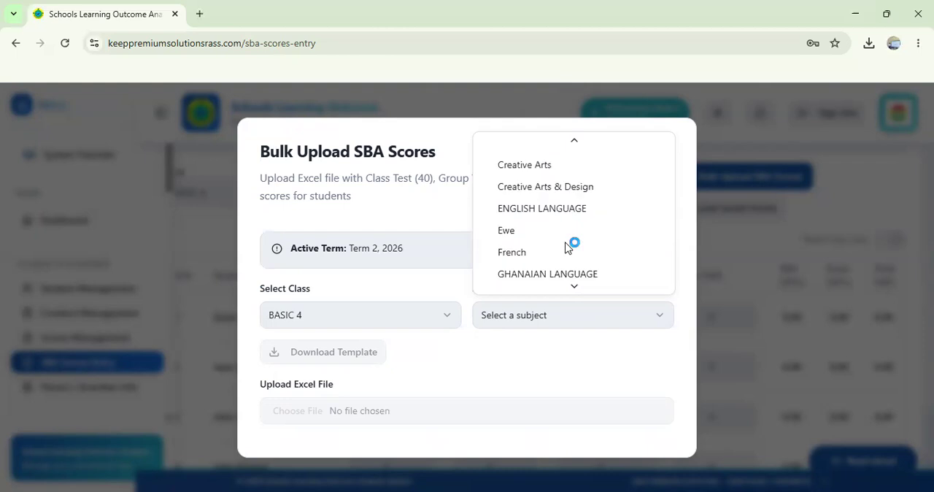
{"action": "scroll", "coordinate": [568, 248], "scroll_direction": "up", "scroll_amount": 1}
{"action": "scroll", "coordinate": [568, 249], "scroll_direction": "down", "scroll_amount": 2}
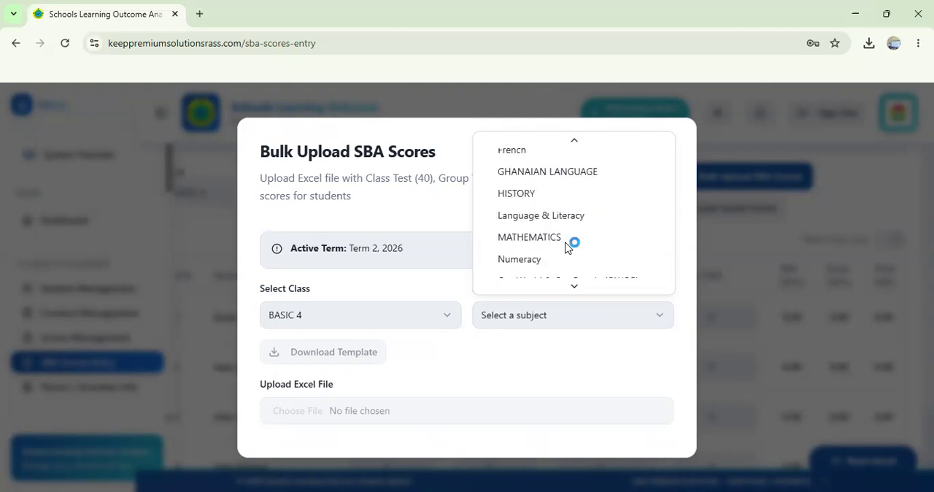
{"action": "scroll", "coordinate": [567, 248], "scroll_direction": "down", "scroll_amount": 1}
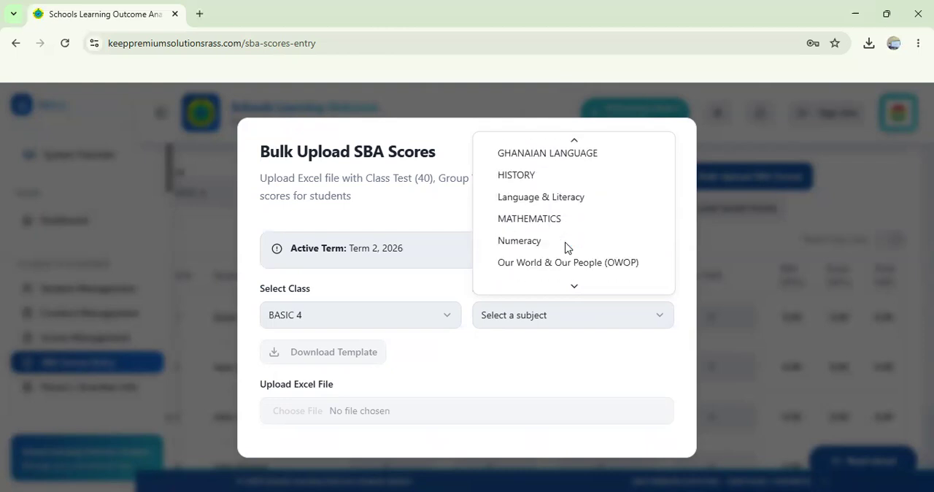
{"action": "scroll", "coordinate": [567, 248], "scroll_direction": "up", "scroll_amount": 2}
{"action": "scroll", "coordinate": [567, 248], "scroll_direction": "up", "scroll_amount": 1}
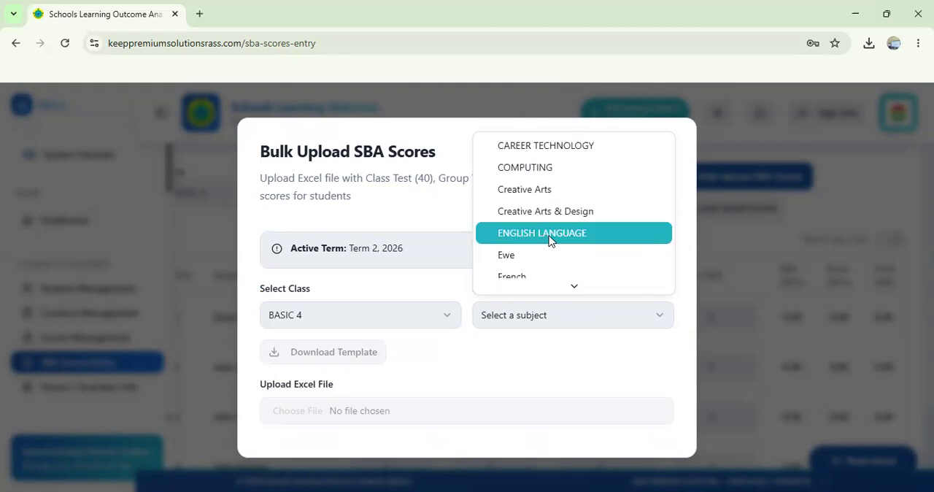
{"action": "left_click", "coordinate": [551, 240]}
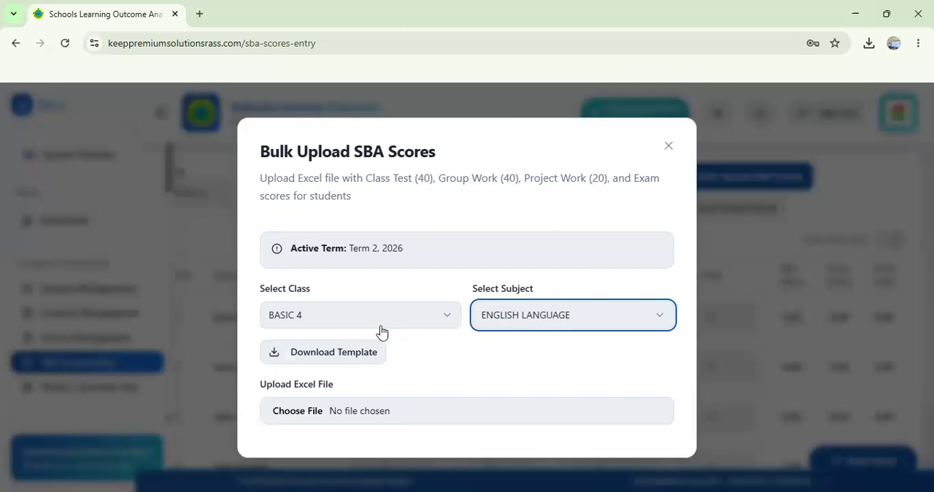
{"action": "left_click", "coordinate": [325, 356]}
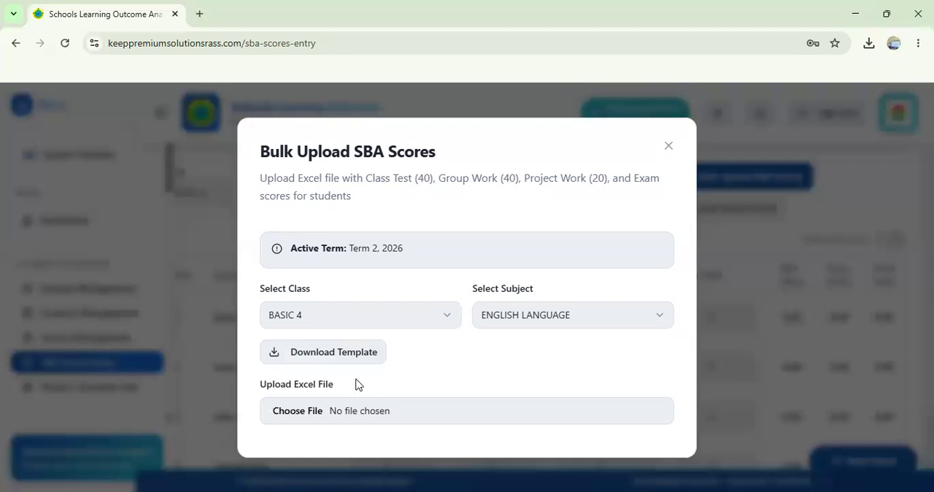
Step: Upload the completed ENGLISH LANGUAGE Excel score file, check the upload summary, and close the bulk upload form
{"action": "left_click", "coordinate": [375, 414]}
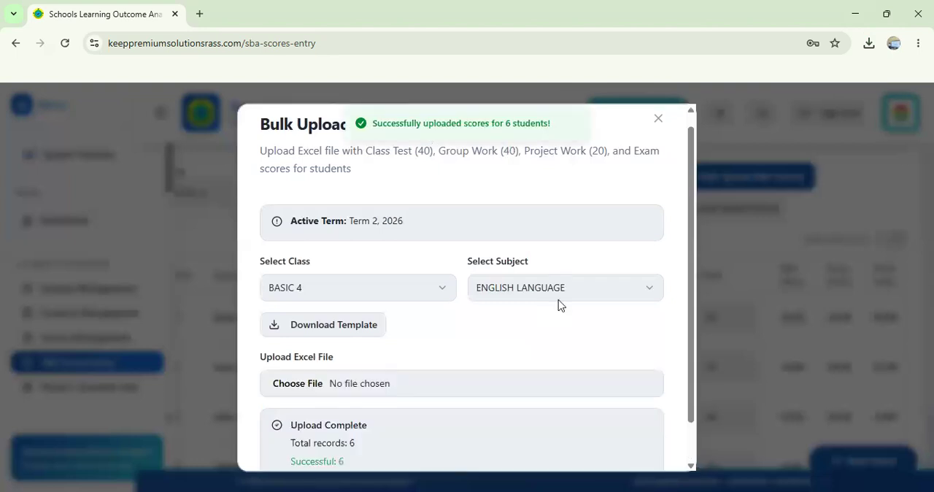
{"action": "scroll", "coordinate": [550, 319], "scroll_direction": "down", "scroll_amount": 1}
{"action": "scroll", "coordinate": [511, 336], "scroll_direction": "down", "scroll_amount": 1}
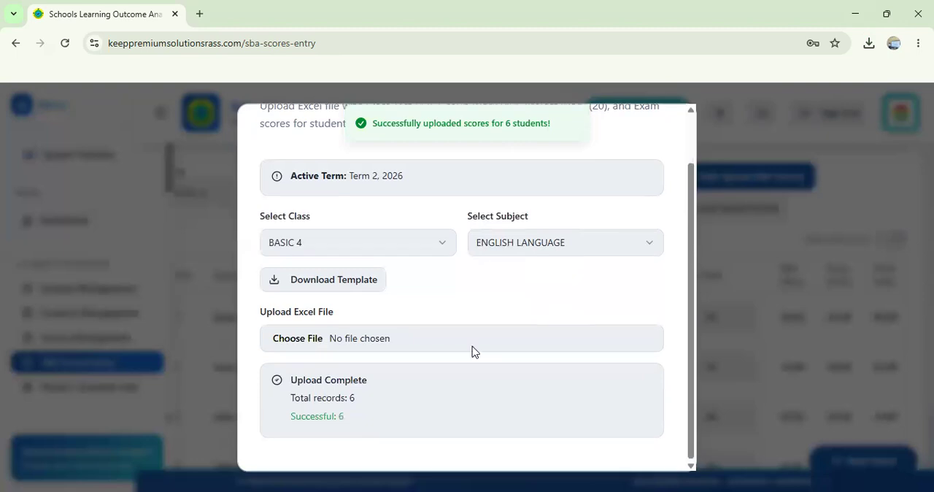
{"action": "scroll", "coordinate": [472, 351], "scroll_direction": "up", "scroll_amount": 1}
{"action": "scroll", "coordinate": [472, 352], "scroll_direction": "down", "scroll_amount": 1}
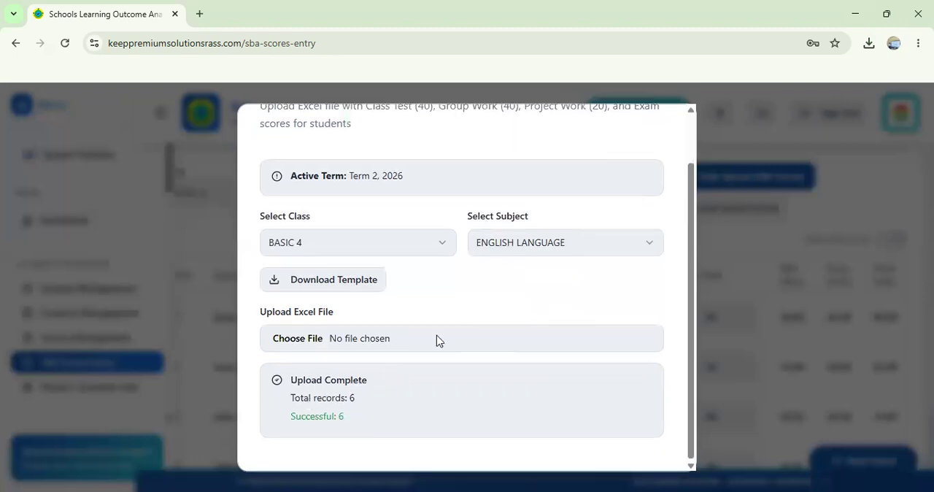
{"action": "scroll", "coordinate": [665, 167], "scroll_direction": "up", "scroll_amount": 2}
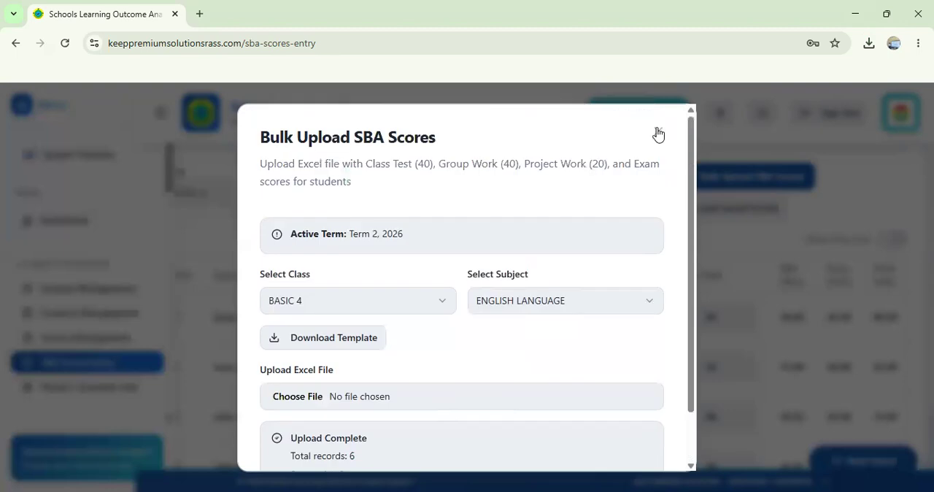
{"action": "left_click", "coordinate": [740, 283]}
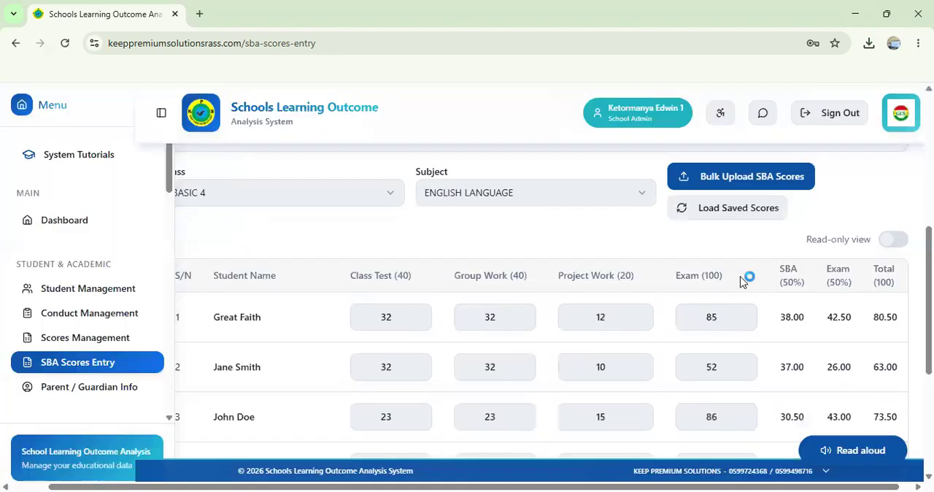
Step: Review the uploaded ENGLISH LANGUAGE class test, group work, project work and exam scores with the calculated columns for every student
{"action": "scroll", "coordinate": [603, 264], "scroll_direction": "down", "scroll_amount": 2}
{"action": "scroll", "coordinate": [601, 268], "scroll_direction": "up", "scroll_amount": 2}
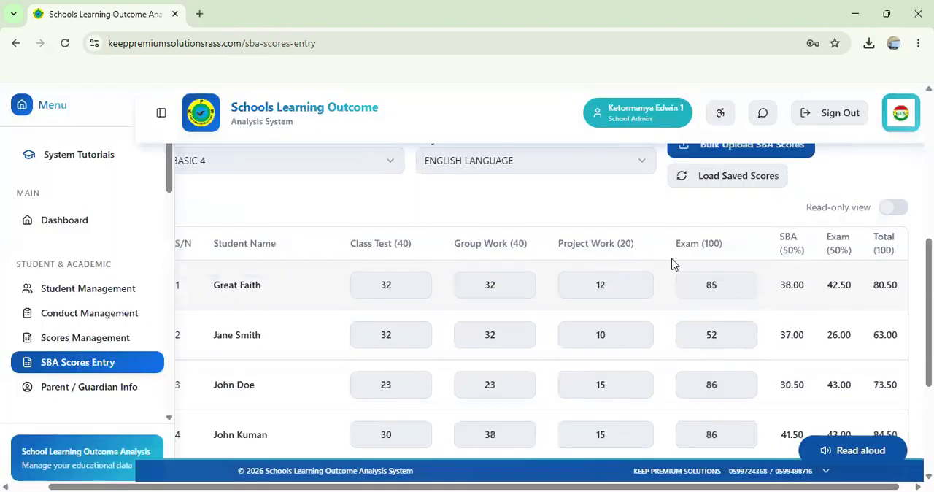
{"action": "scroll", "coordinate": [521, 274], "scroll_direction": "left", "scroll_amount": 1}
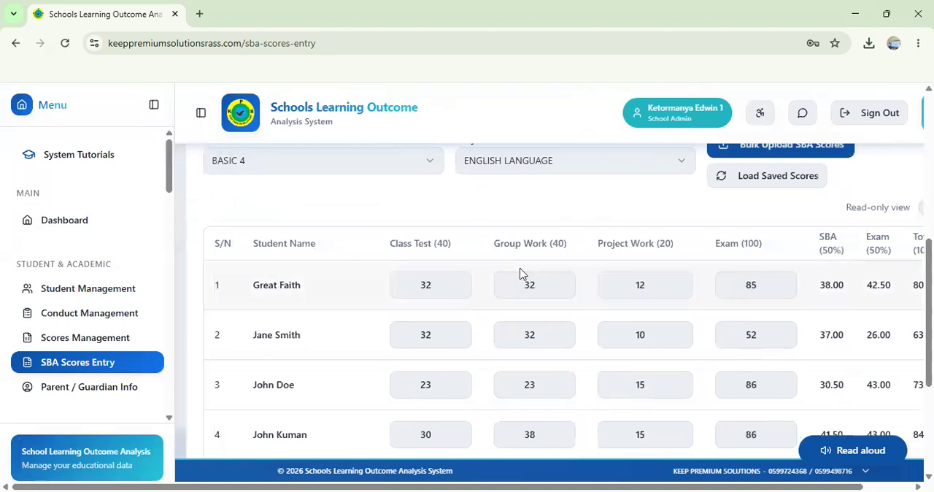
{"action": "scroll", "coordinate": [646, 288], "scroll_direction": "right", "scroll_amount": 1}
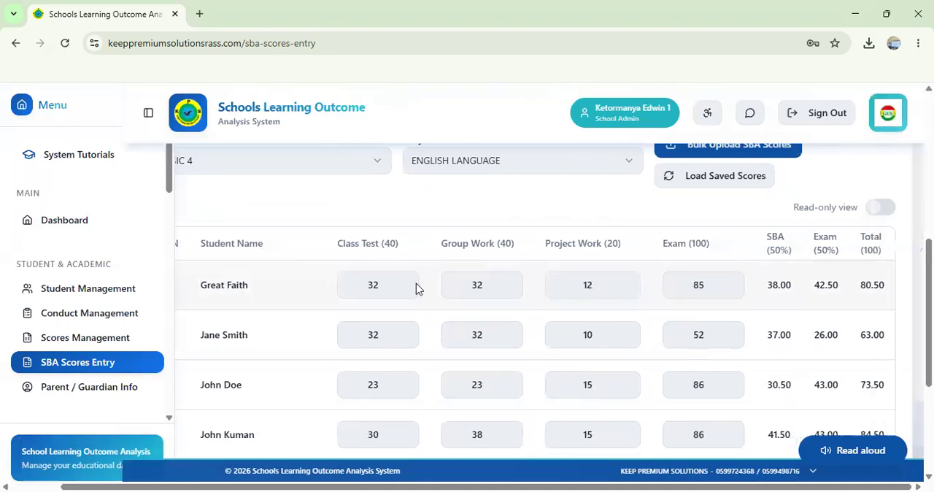
{"action": "scroll", "coordinate": [716, 309], "scroll_direction": "down", "scroll_amount": 2}
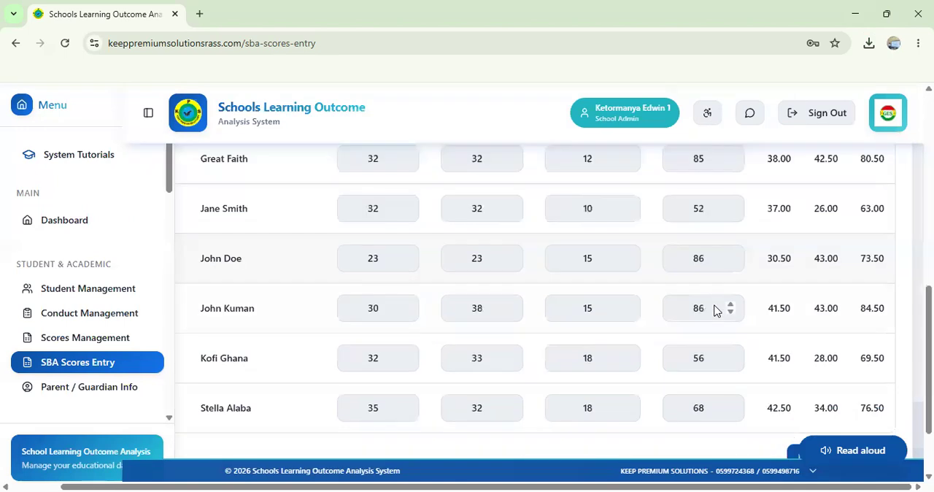
{"action": "scroll", "coordinate": [715, 306], "scroll_direction": "up", "scroll_amount": 1}
{"action": "scroll", "coordinate": [715, 307], "scroll_direction": "up", "scroll_amount": 1}
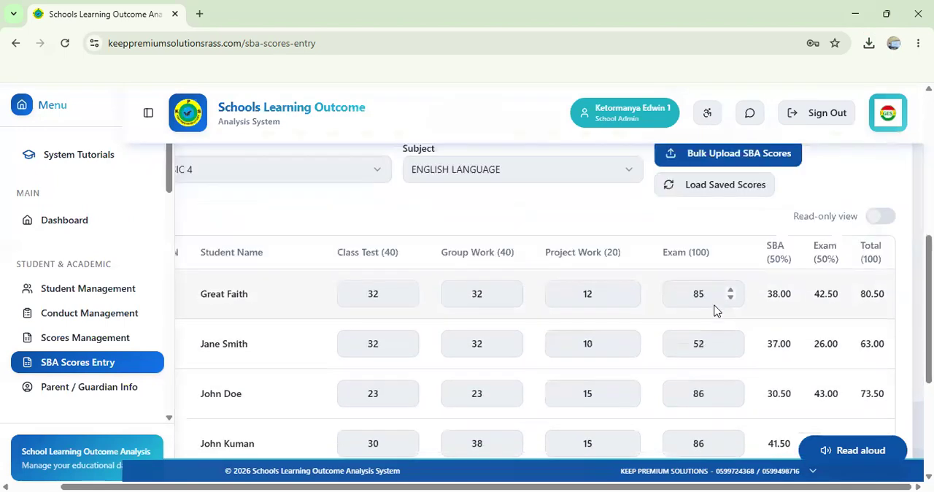
{"action": "scroll", "coordinate": [715, 310], "scroll_direction": "down", "scroll_amount": 2}
{"action": "scroll", "coordinate": [715, 305], "scroll_direction": "down", "scroll_amount": 2}
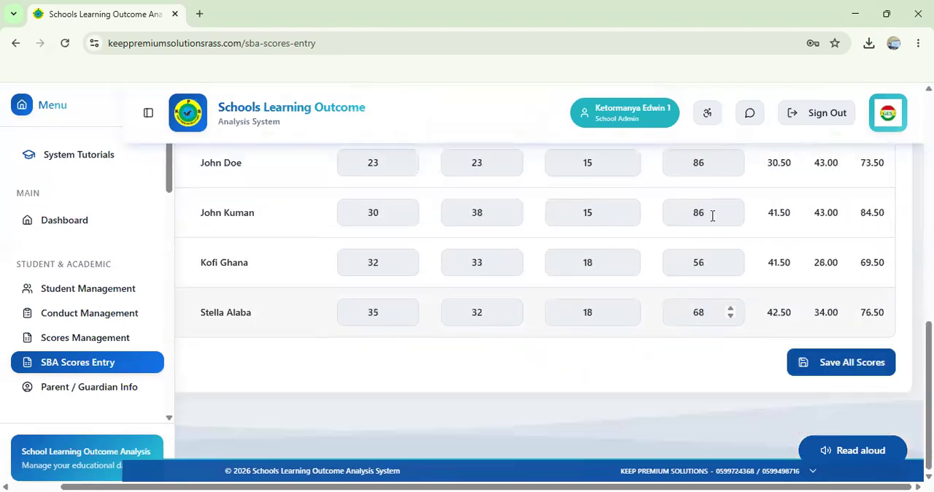
{"action": "scroll", "coordinate": [713, 221], "scroll_direction": "up", "scroll_amount": 5}
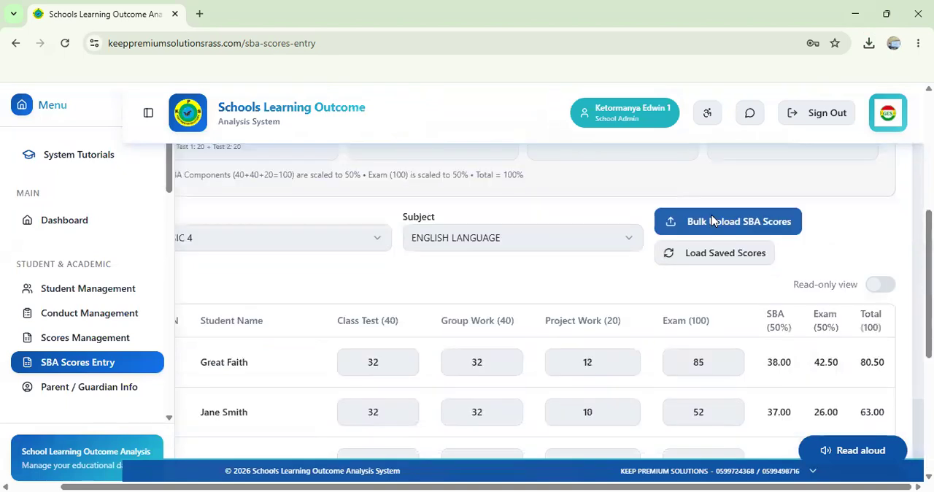
{"action": "scroll", "coordinate": [711, 216], "scroll_direction": "down", "scroll_amount": 5}
{"action": "scroll", "coordinate": [713, 215], "scroll_direction": "up", "scroll_amount": 2}
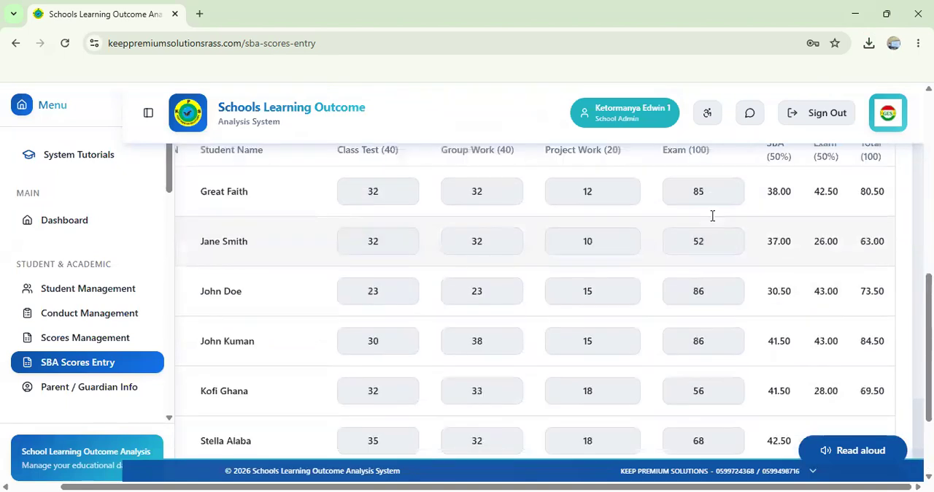
Step: Save all the uploaded ENGLISH LANGUAGE scores for BASIC 4
{"action": "scroll", "coordinate": [711, 215], "scroll_direction": "down", "scroll_amount": 1}
{"action": "scroll", "coordinate": [832, 328], "scroll_direction": "down", "scroll_amount": 2}
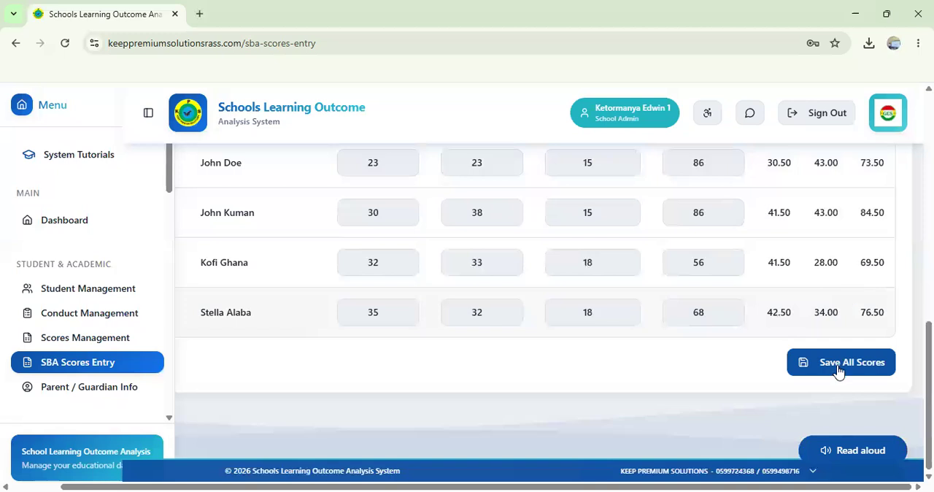
{"action": "left_click", "coordinate": [837, 367]}
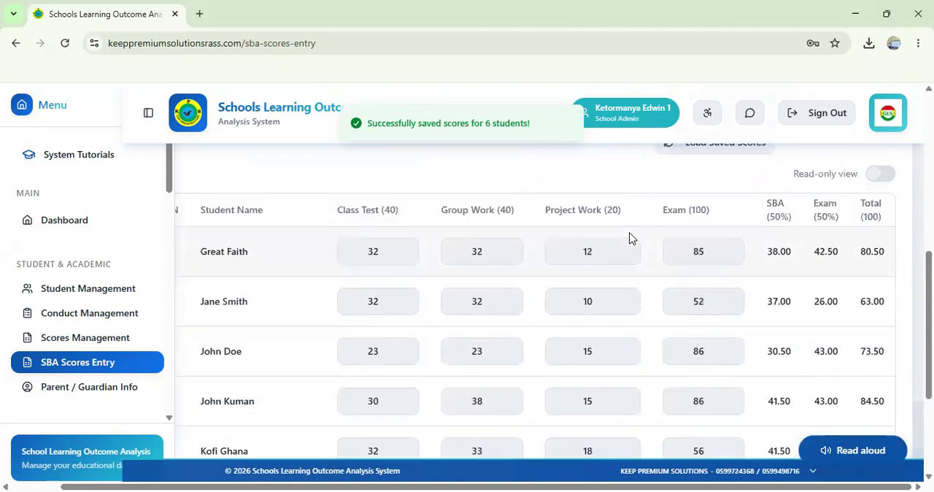
Step: Look over the saved ENGLISH LANGUAGE score table for BASIC 4, including the student rows and SBA, exam and total columns
{"action": "scroll", "coordinate": [631, 239], "scroll_direction": "up", "scroll_amount": 1}
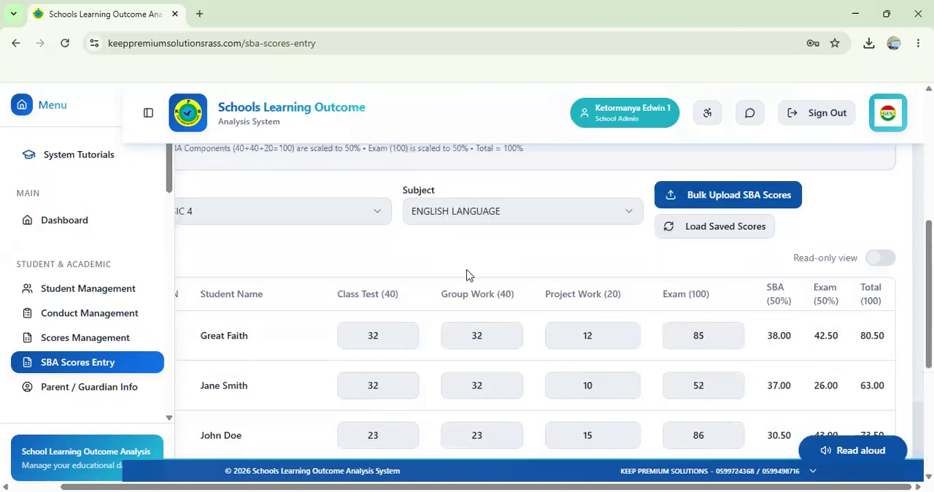
{"action": "scroll", "coordinate": [467, 275], "scroll_direction": "left", "scroll_amount": 1}
{"action": "scroll", "coordinate": [467, 275], "scroll_direction": "down", "scroll_amount": 2}
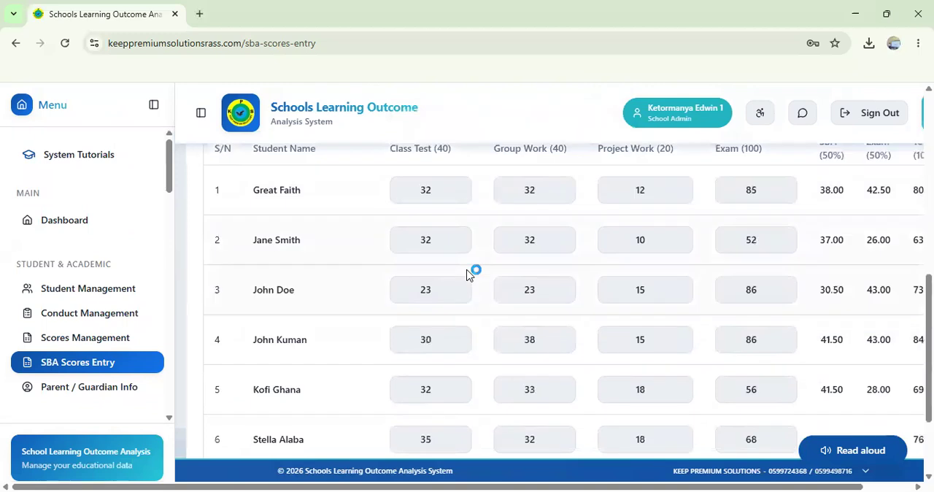
{"action": "scroll", "coordinate": [470, 273], "scroll_direction": "up", "scroll_amount": 2}
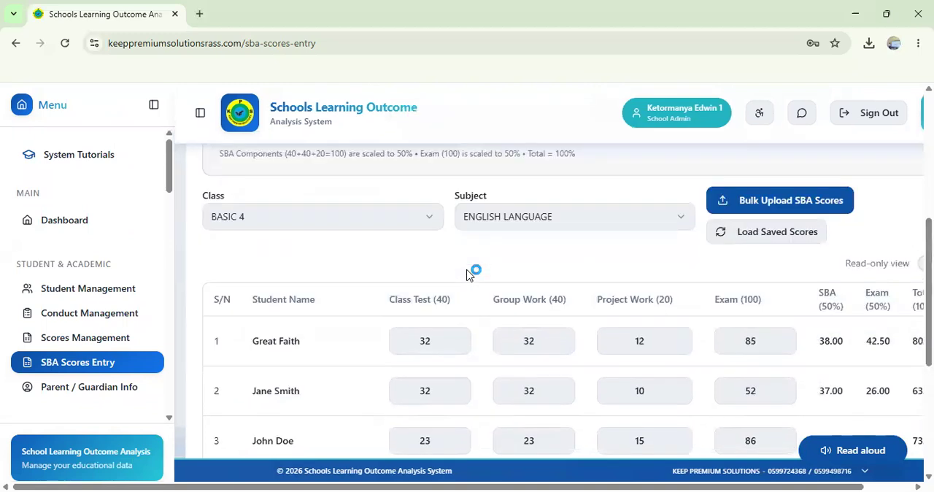
{"action": "scroll", "coordinate": [467, 274], "scroll_direction": "right", "scroll_amount": 1}
{"action": "scroll", "coordinate": [469, 275], "scroll_direction": "left", "scroll_amount": 1}
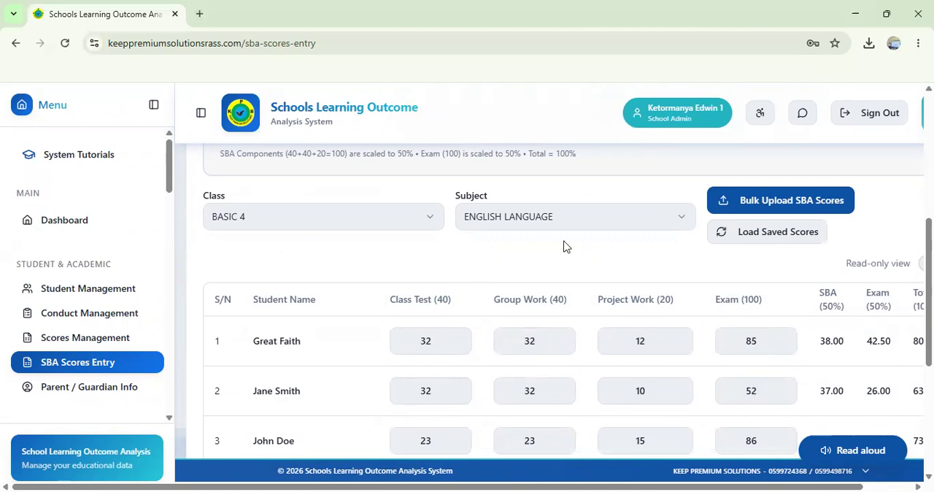
{"action": "scroll", "coordinate": [671, 282], "scroll_direction": "down", "scroll_amount": 2}
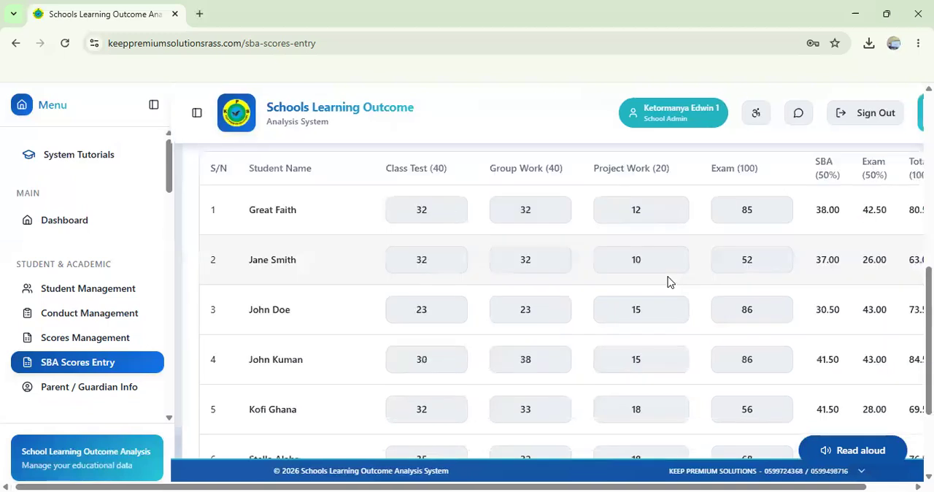
Step: Switch the score entry subject to COMPUTING and check the saved scores of the BASIC 4 students
{"action": "scroll", "coordinate": [670, 282], "scroll_direction": "up", "scroll_amount": 3}
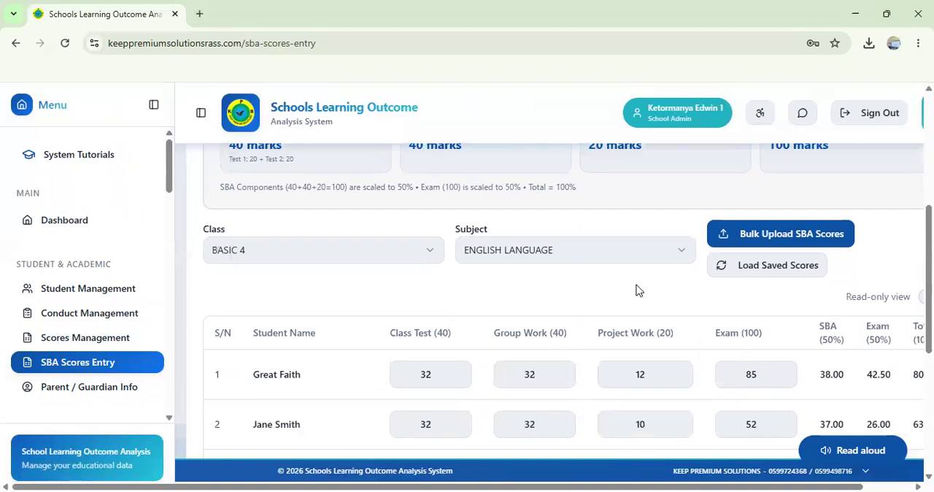
{"action": "scroll", "coordinate": [628, 291], "scroll_direction": "up", "scroll_amount": 1}
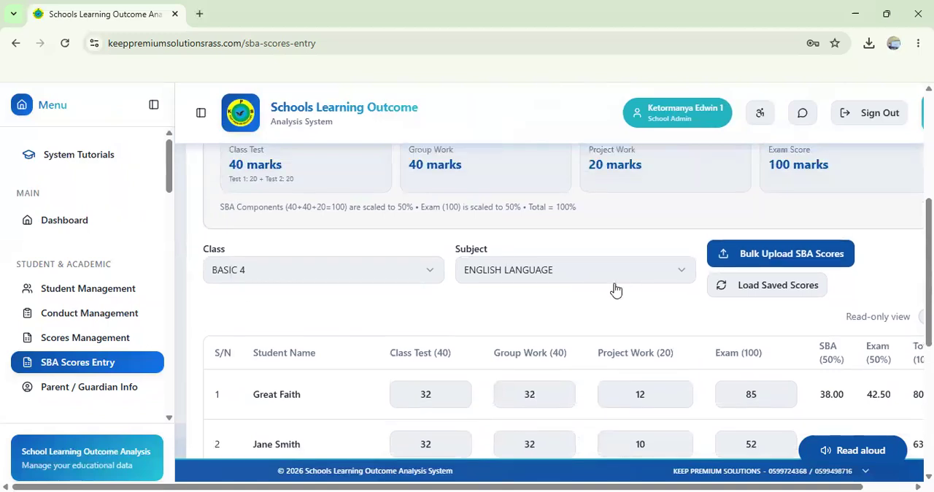
{"action": "left_click", "coordinate": [659, 277]}
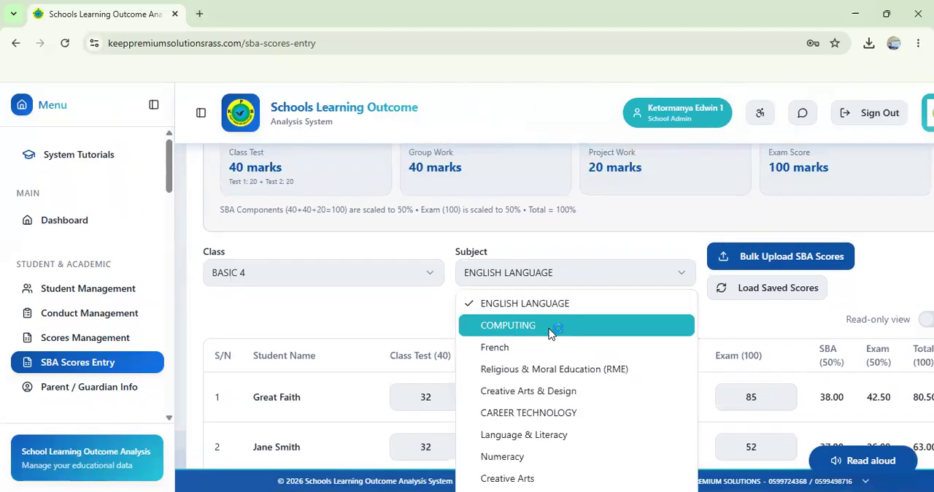
{"action": "left_click", "coordinate": [550, 332]}
{"action": "scroll", "coordinate": [707, 372], "scroll_direction": "down", "scroll_amount": 1}
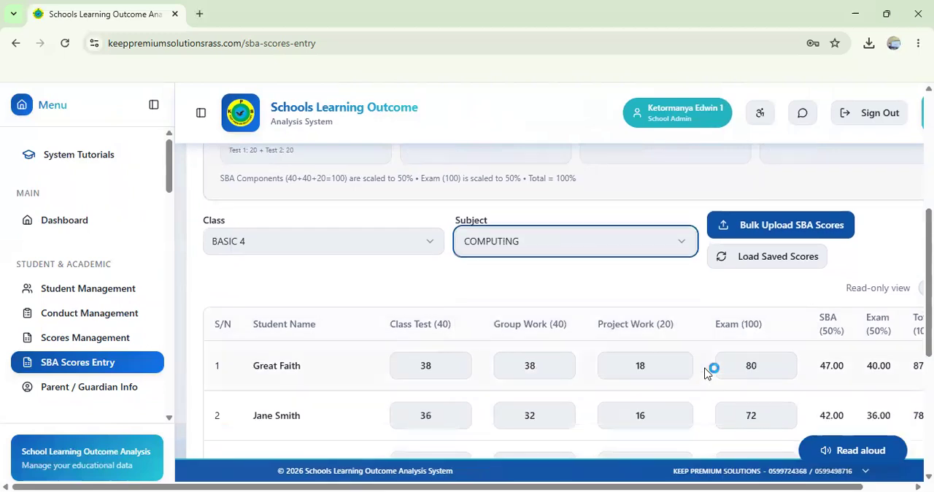
{"action": "scroll", "coordinate": [706, 372], "scroll_direction": "down", "scroll_amount": 2}
{"action": "scroll", "coordinate": [686, 363], "scroll_direction": "up", "scroll_amount": 1}
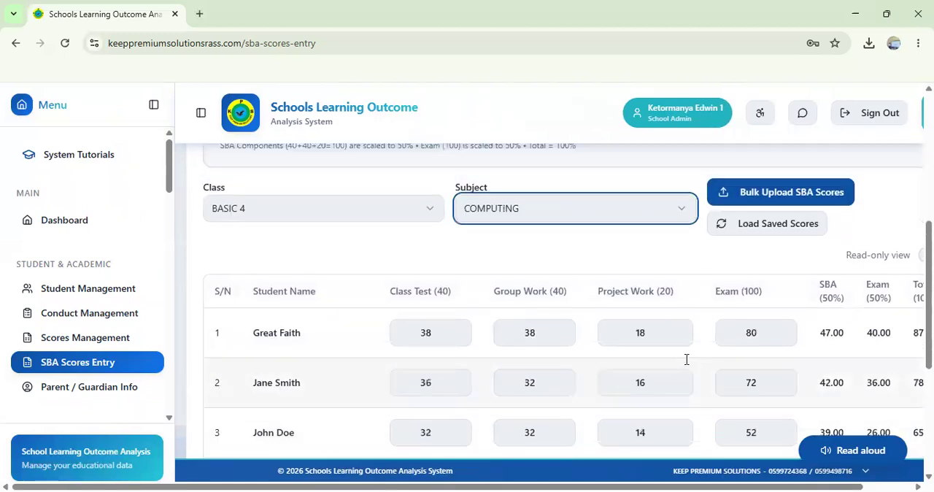
{"action": "scroll", "coordinate": [686, 359], "scroll_direction": "down", "scroll_amount": 2}
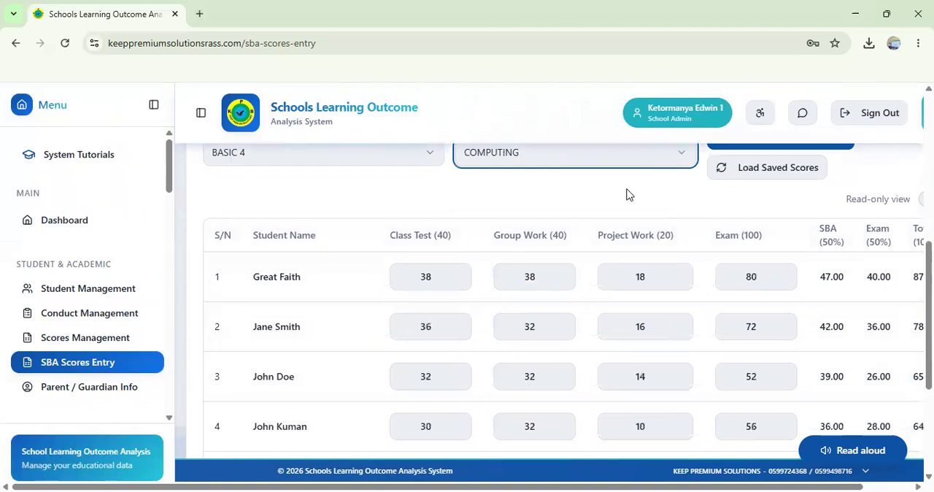
Step: Switch the score entry subject to ENGLISH LANGUAGE and check the saved scores of all BASIC 4 students
{"action": "left_click", "coordinate": [588, 154]}
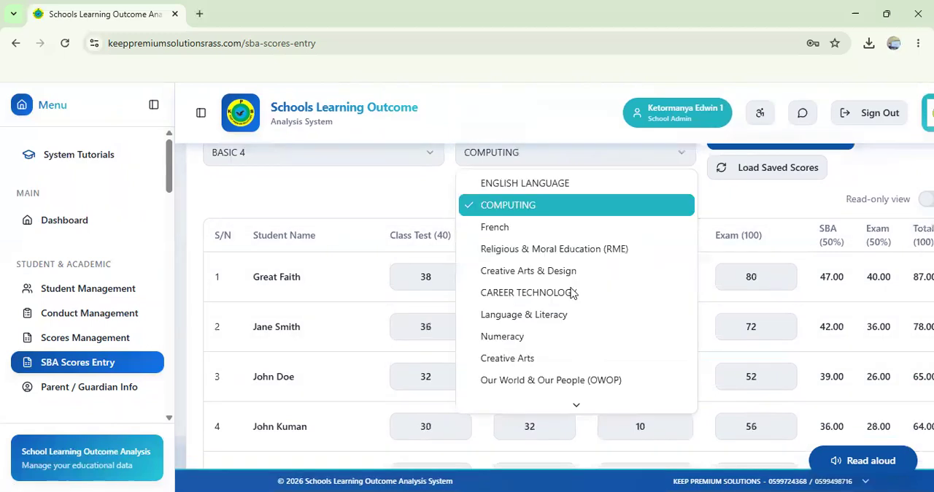
{"action": "left_click", "coordinate": [566, 183]}
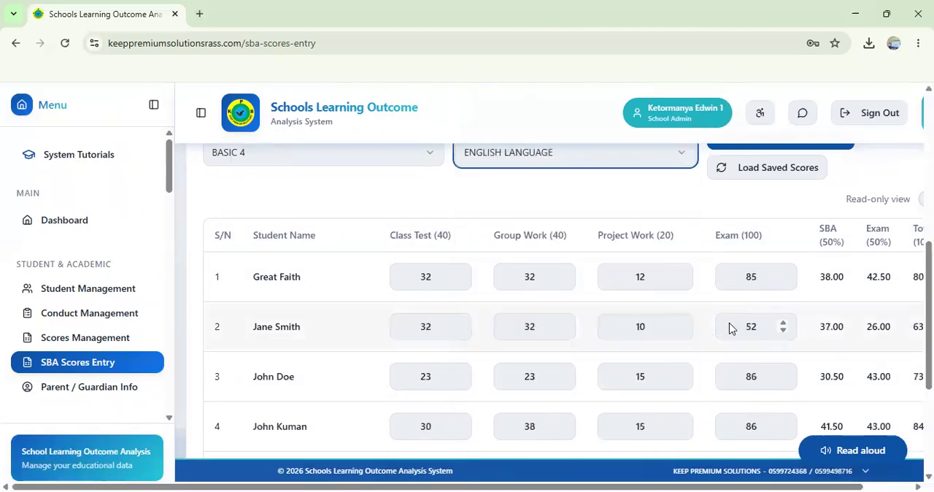
{"action": "scroll", "coordinate": [730, 329], "scroll_direction": "right", "scroll_amount": 2}
{"action": "scroll", "coordinate": [730, 323], "scroll_direction": "down", "scroll_amount": 3}
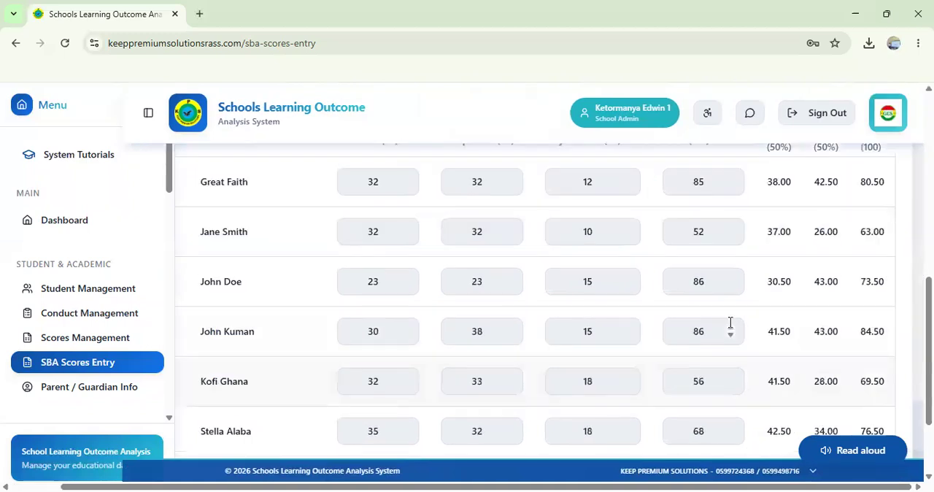
{"action": "scroll", "coordinate": [729, 317], "scroll_direction": "down", "scroll_amount": 1}
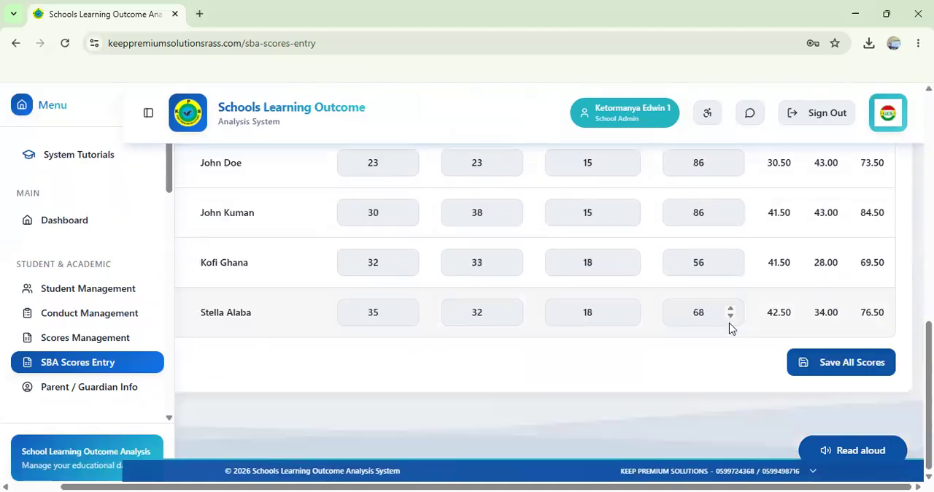
{"action": "scroll", "coordinate": [729, 321], "scroll_direction": "up", "scroll_amount": 4}
{"action": "scroll", "coordinate": [730, 321], "scroll_direction": "left", "scroll_amount": 2}
{"action": "scroll", "coordinate": [732, 328], "scroll_direction": "up", "scroll_amount": 2}
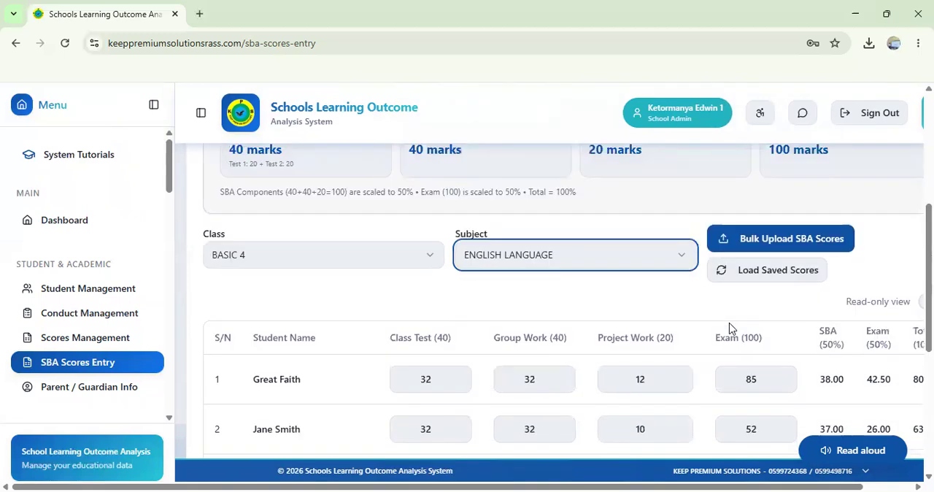
Step: Examine the score component limits together with the ENGLISH LANGUAGE student score rows and calculated columns
{"action": "scroll", "coordinate": [729, 329], "scroll_direction": "down", "scroll_amount": 1}
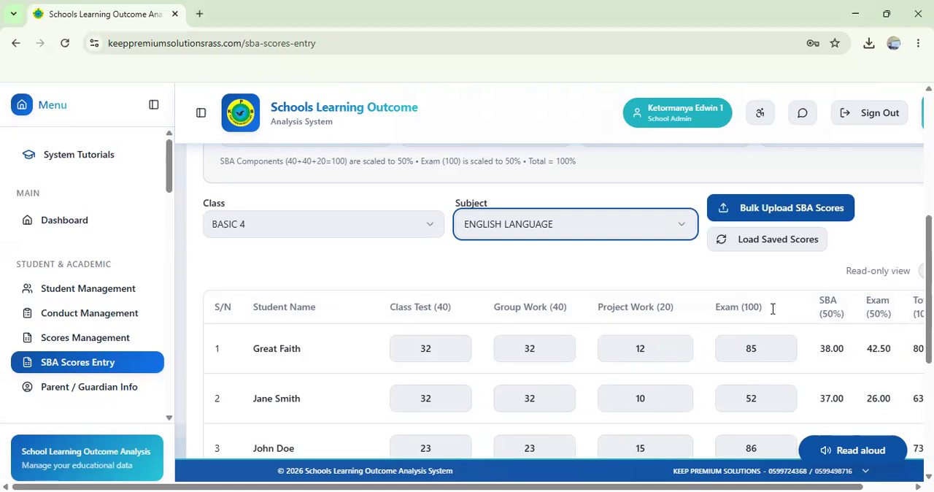
{"action": "scroll", "coordinate": [773, 309], "scroll_direction": "down", "scroll_amount": 3}
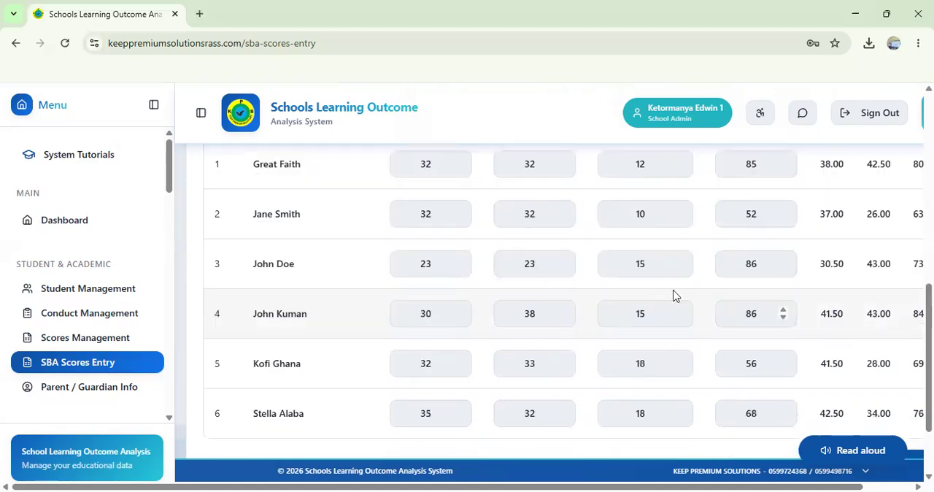
{"action": "scroll", "coordinate": [674, 296], "scroll_direction": "down", "scroll_amount": 2}
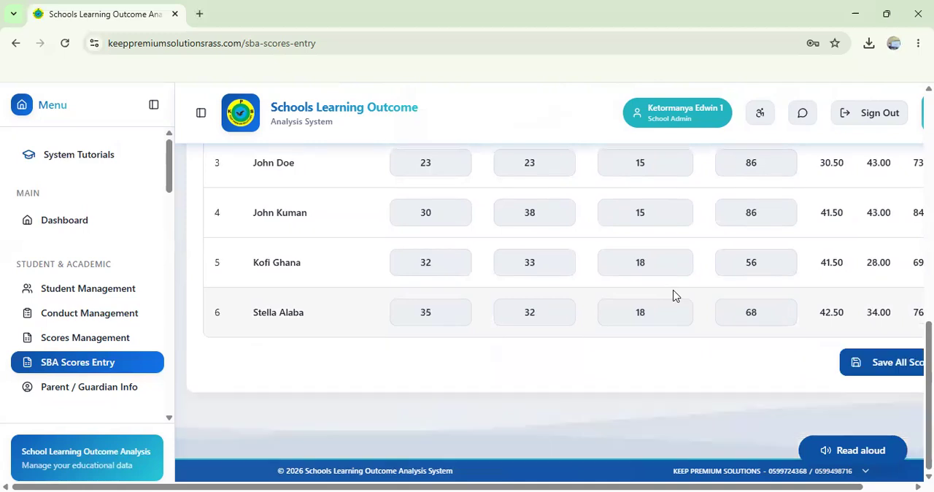
{"action": "scroll", "coordinate": [674, 290], "scroll_direction": "up", "scroll_amount": 3}
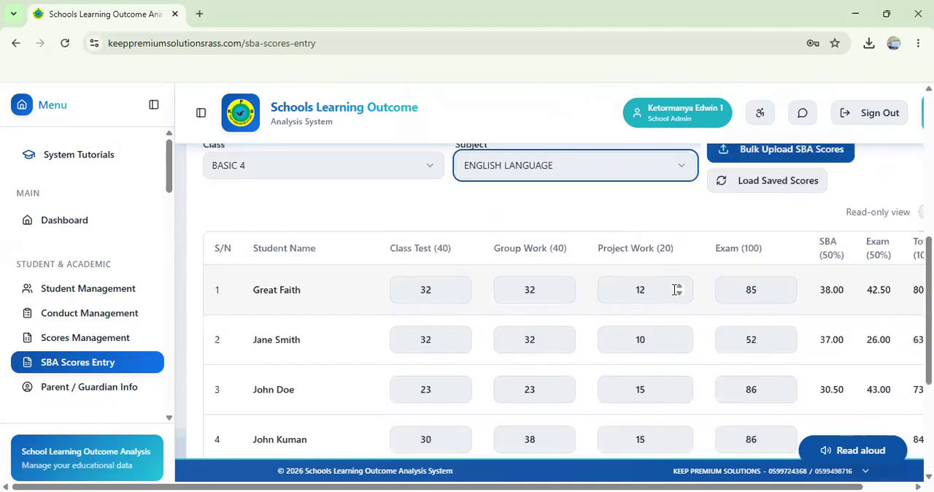
{"action": "scroll", "coordinate": [676, 293], "scroll_direction": "up", "scroll_amount": 3}
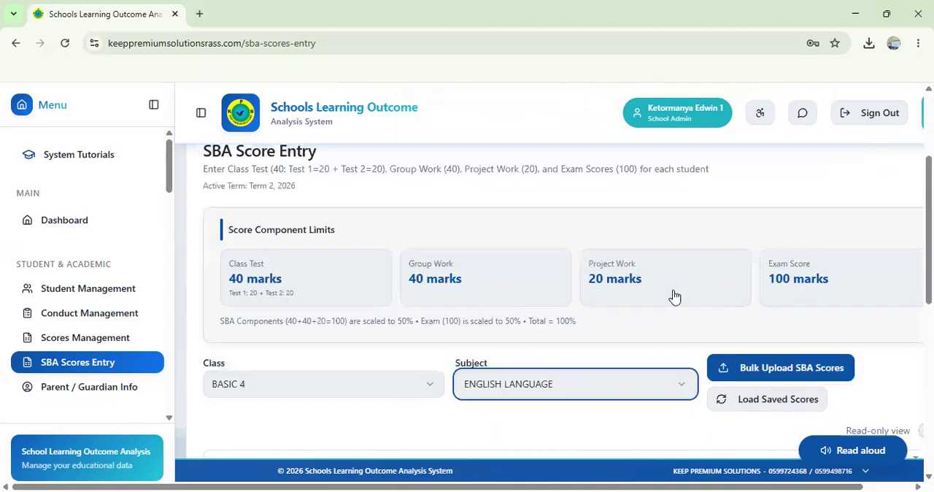
{"action": "scroll", "coordinate": [674, 297], "scroll_direction": "down", "scroll_amount": 2}
{"action": "scroll", "coordinate": [674, 295], "scroll_direction": "down", "scroll_amount": 2}
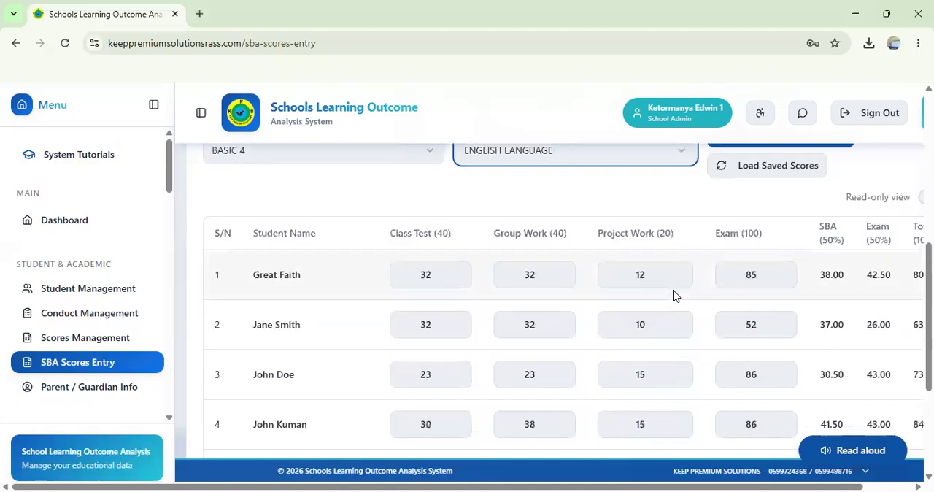
{"action": "scroll", "coordinate": [674, 295], "scroll_direction": "right", "scroll_amount": 2}
{"action": "scroll", "coordinate": [675, 295], "scroll_direction": "left", "scroll_amount": 2}
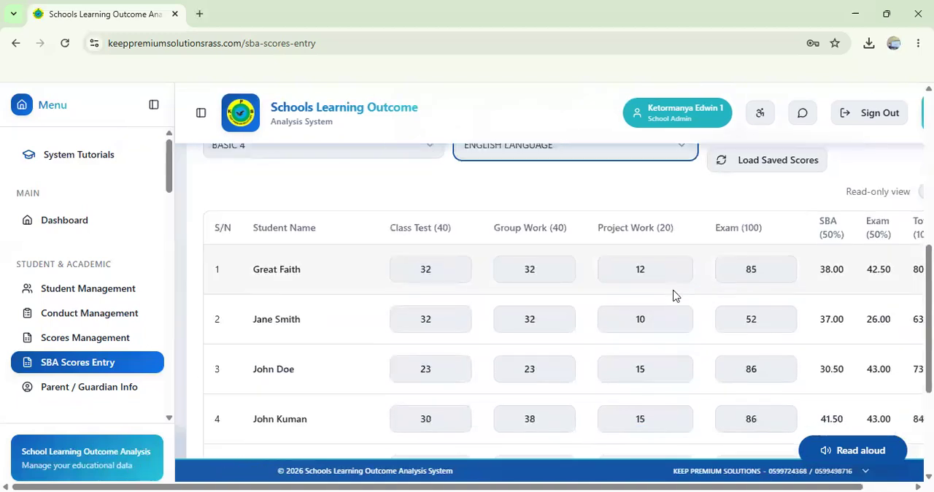
{"action": "scroll", "coordinate": [674, 295], "scroll_direction": "down", "scroll_amount": 1}
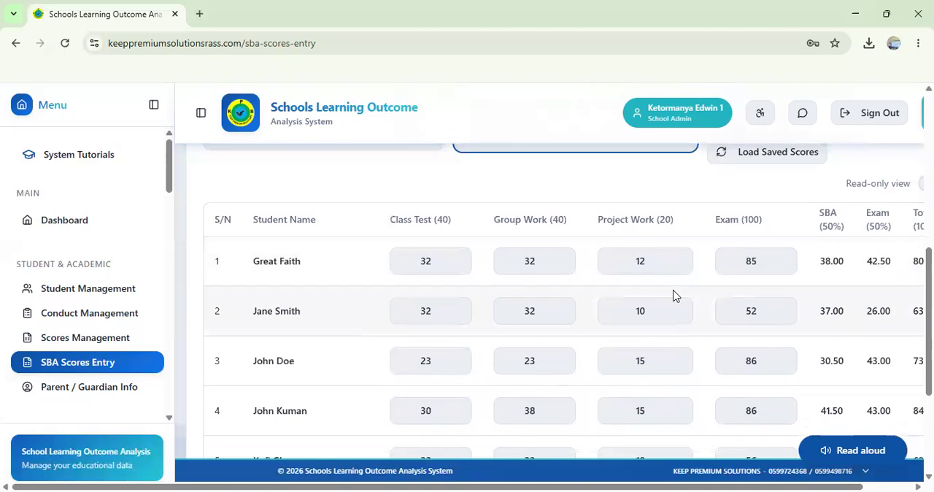
{"action": "scroll", "coordinate": [674, 295], "scroll_direction": "up", "scroll_amount": 3}
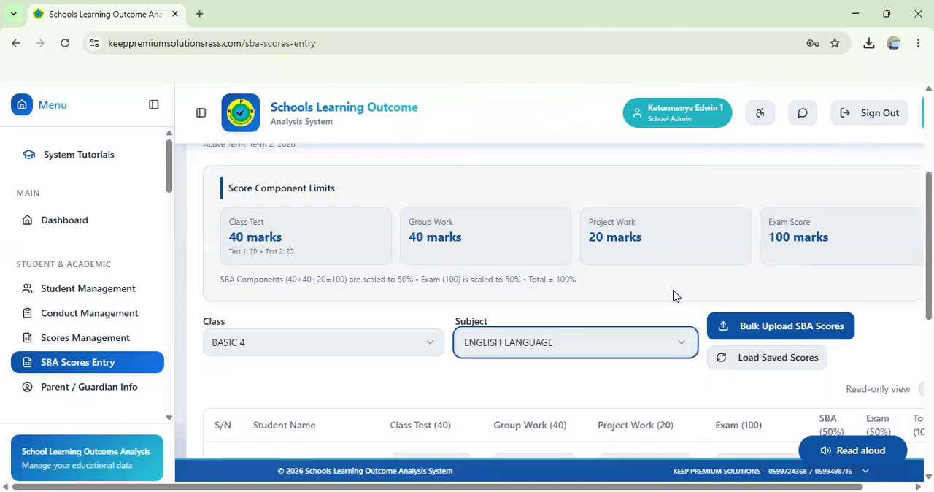
{"action": "scroll", "coordinate": [675, 295], "scroll_direction": "down", "scroll_amount": 2}
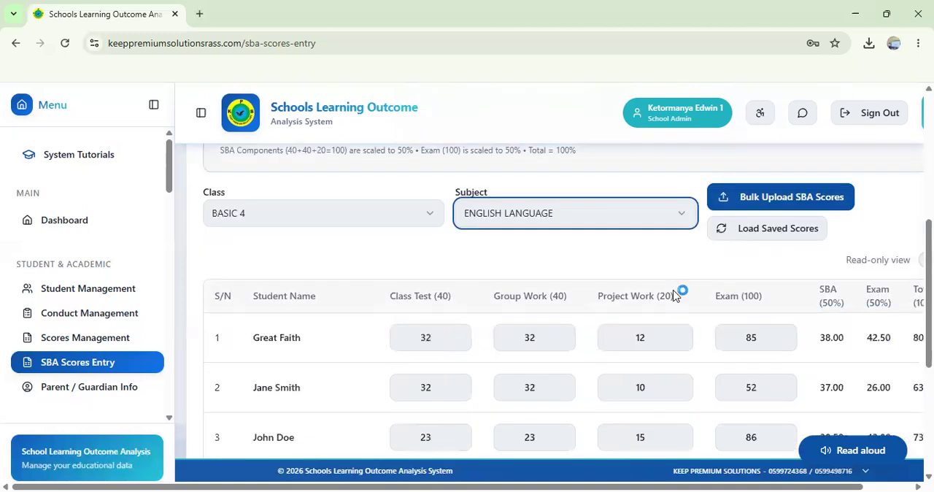
{"action": "scroll", "coordinate": [674, 295], "scroll_direction": "up", "scroll_amount": 2}
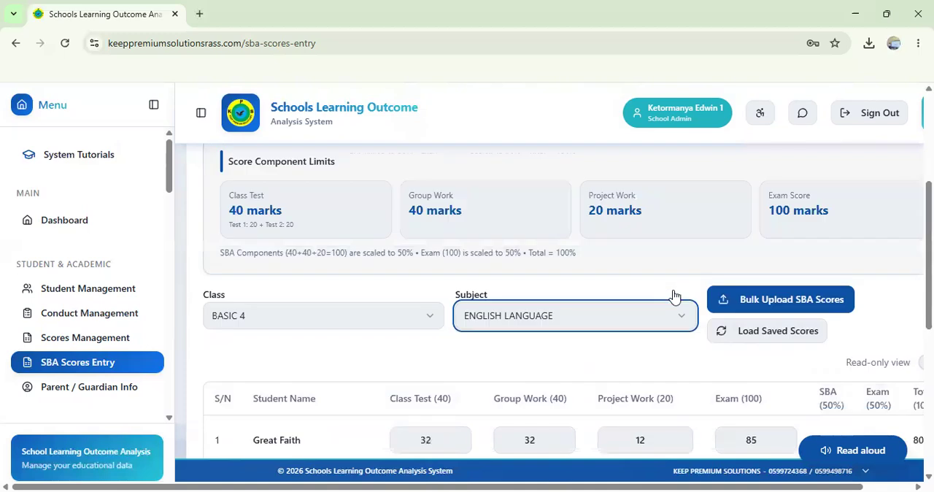
{"action": "scroll", "coordinate": [675, 295], "scroll_direction": "right", "scroll_amount": 2}
{"action": "scroll", "coordinate": [674, 295], "scroll_direction": "left", "scroll_amount": 2}
{"action": "scroll", "coordinate": [674, 294], "scroll_direction": "down", "scroll_amount": 3}
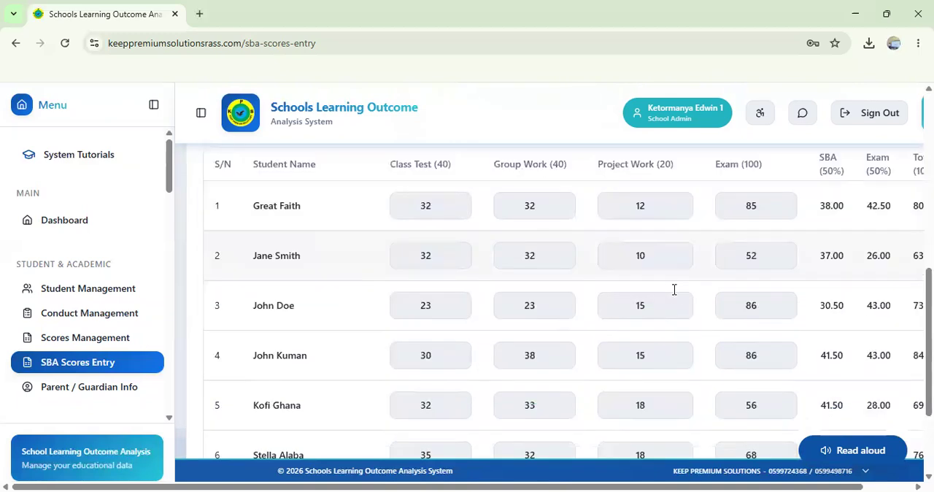
{"action": "scroll", "coordinate": [674, 295], "scroll_direction": "up", "scroll_amount": 2}
{"action": "scroll", "coordinate": [674, 295], "scroll_direction": "up", "scroll_amount": 1}
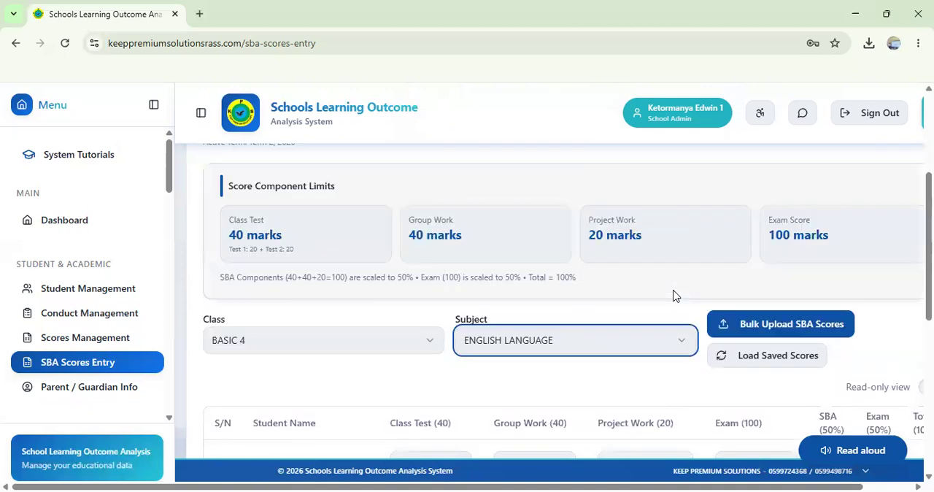
Step: Change the BASIC 4 score entry subject to Religious & Moral Education (RME) and bring up its student score table
{"action": "scroll", "coordinate": [674, 294], "scroll_direction": "down", "scroll_amount": 1}
{"action": "left_click", "coordinate": [680, 244]}
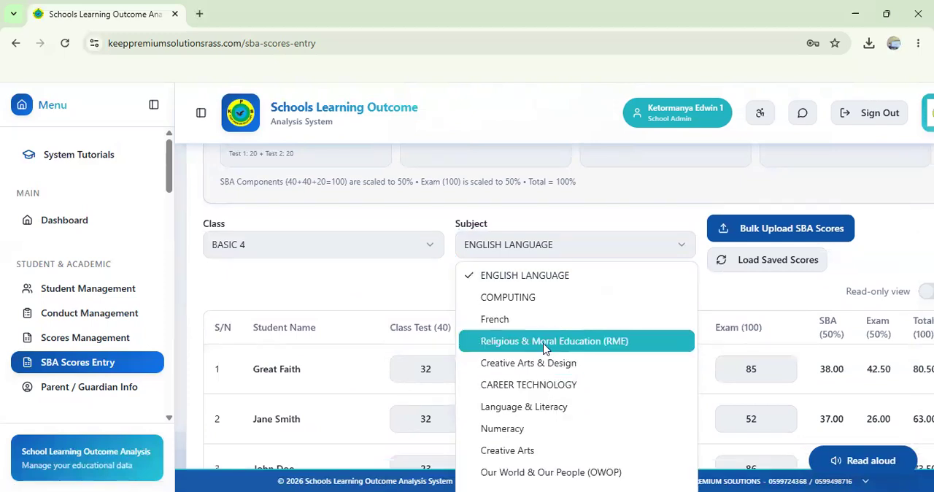
{"action": "left_click", "coordinate": [544, 342]}
{"action": "scroll", "coordinate": [673, 359], "scroll_direction": "down", "scroll_amount": 2}
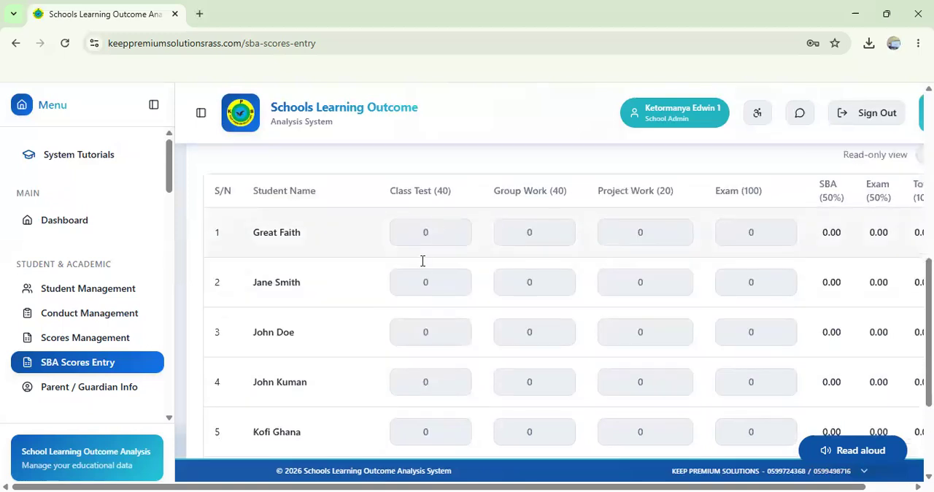
Step: Enter the first student's RME scores: class test 35, group work 54, project work 23 and exam 86
{"action": "left_click", "coordinate": [423, 260]}
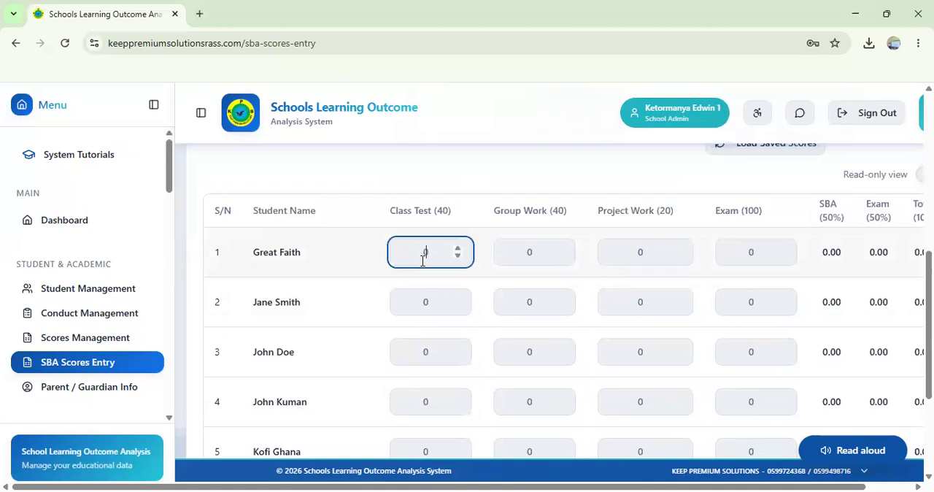
{"action": "type", "text": "35"}
{"action": "key", "text": "Tab"}
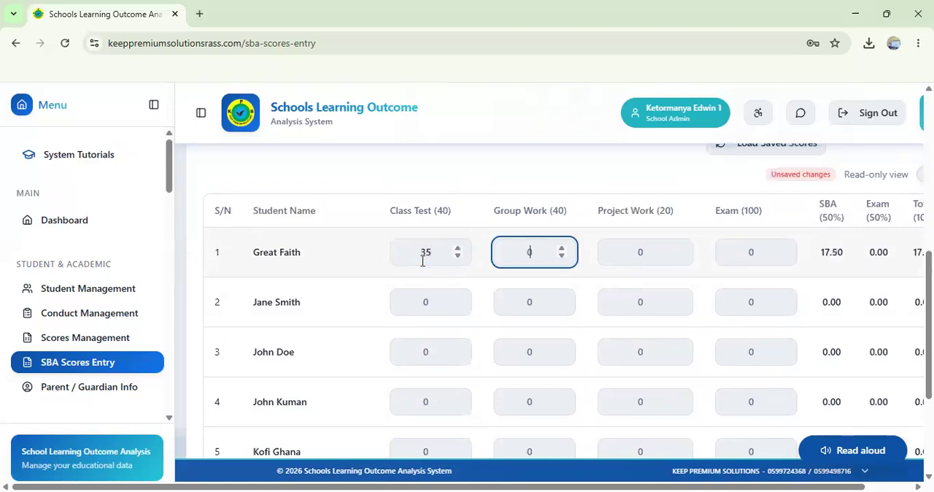
{"action": "type", "text": "54"}
{"action": "key", "text": "Tab"}
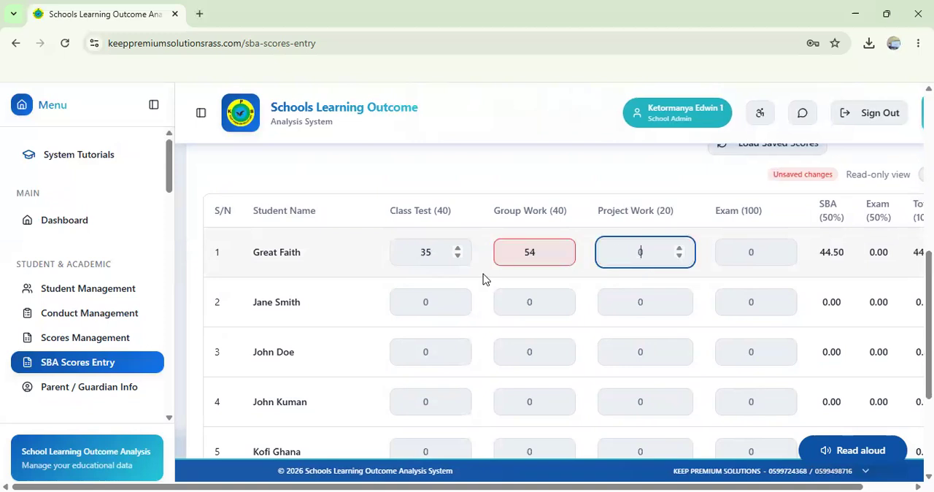
{"action": "type", "text": "2"}
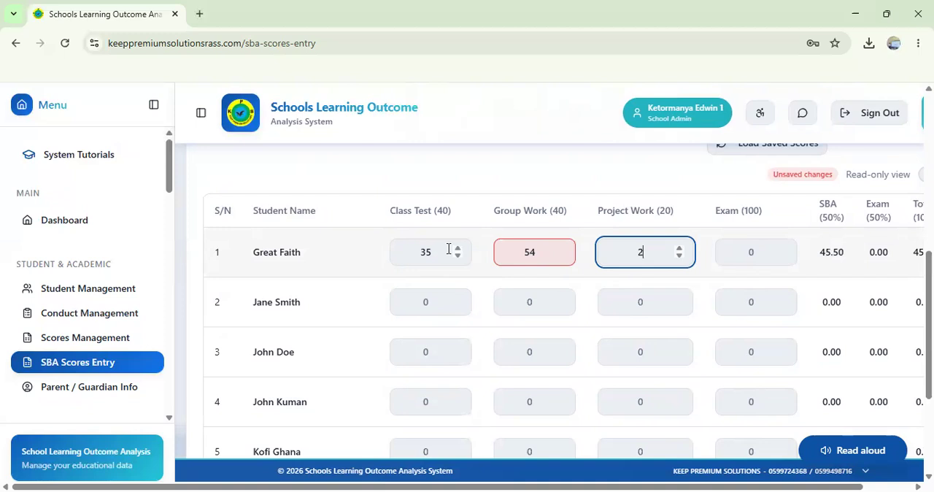
{"action": "type", "text": "3"}
{"action": "key", "text": "Tab"}
{"action": "type", "text": "86"}
Step: Enter the second student's RME scores: class test 32, group work 38, project work 18 and exam 67
{"action": "left_click", "coordinate": [417, 305]}
{"action": "type", "text": "32"}
{"action": "key", "text": "Tab"}
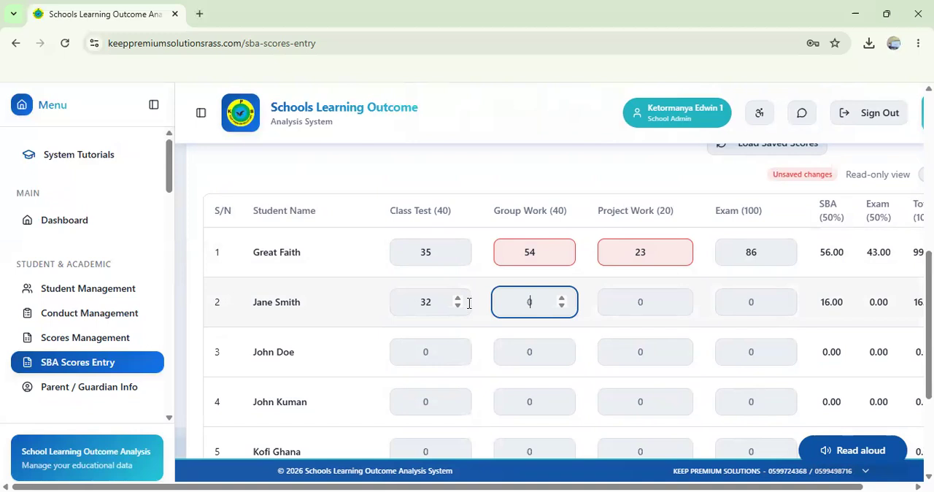
{"action": "type", "text": "38"}
{"action": "key", "text": "Tab"}
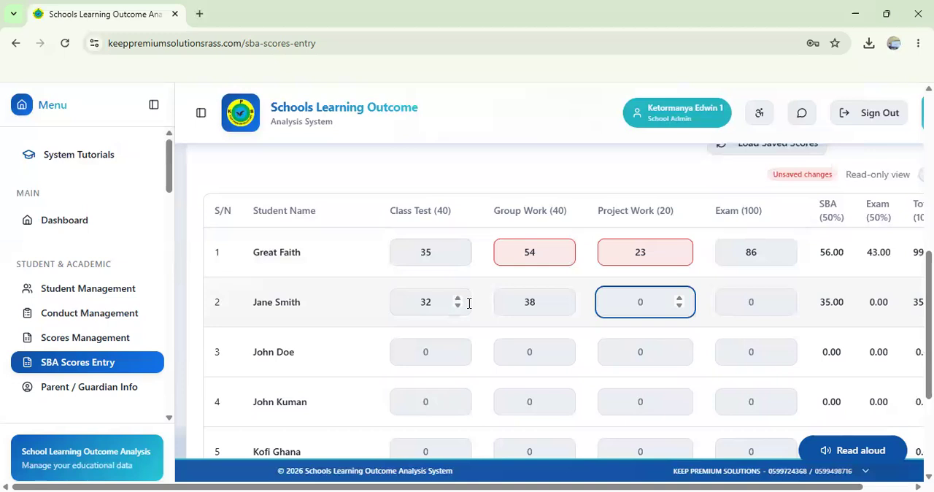
{"action": "type", "text": "18"}
{"action": "key", "text": "Tab"}
{"action": "type", "text": "67"}
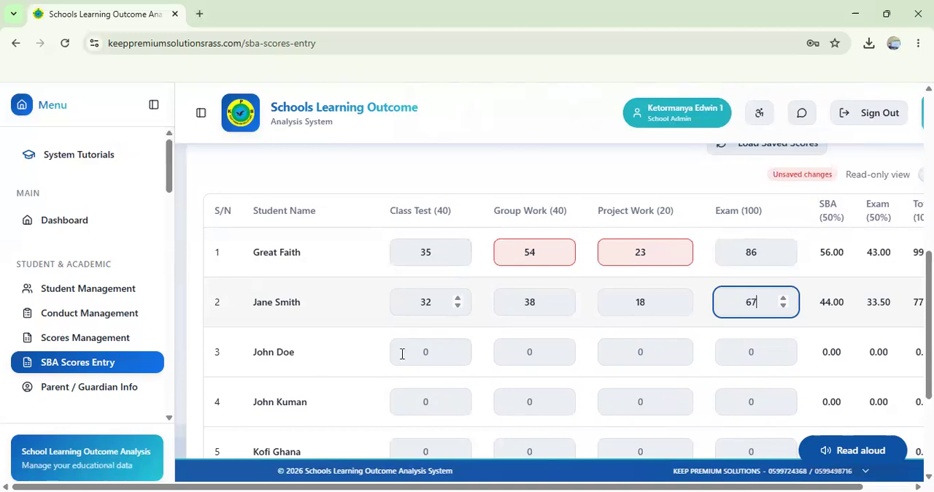
Step: Enter the third student's RME scores: class test 38, group work 32, project work 18 and exam 68
{"action": "left_click", "coordinate": [428, 357]}
{"action": "type", "text": "5"}
{"action": "key", "text": "Tab"}
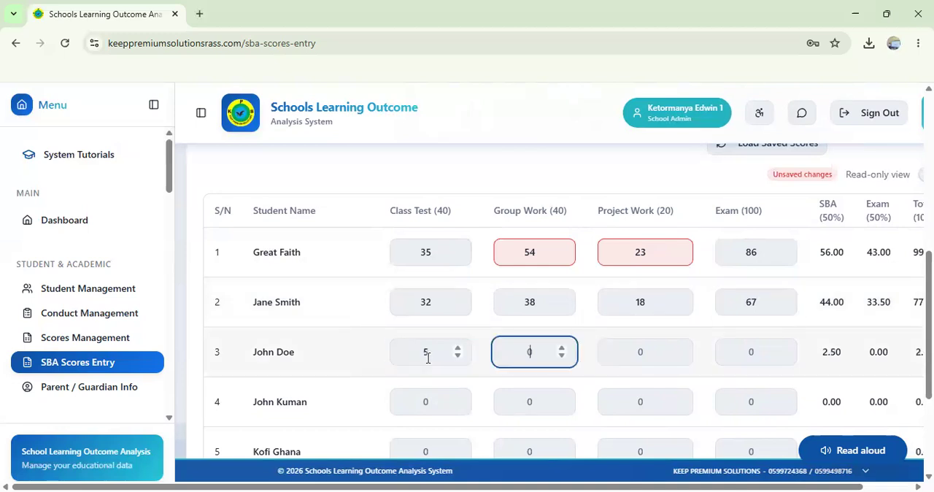
{"action": "left_click", "coordinate": [430, 352]}
{"action": "key", "text": "BackSpace"}
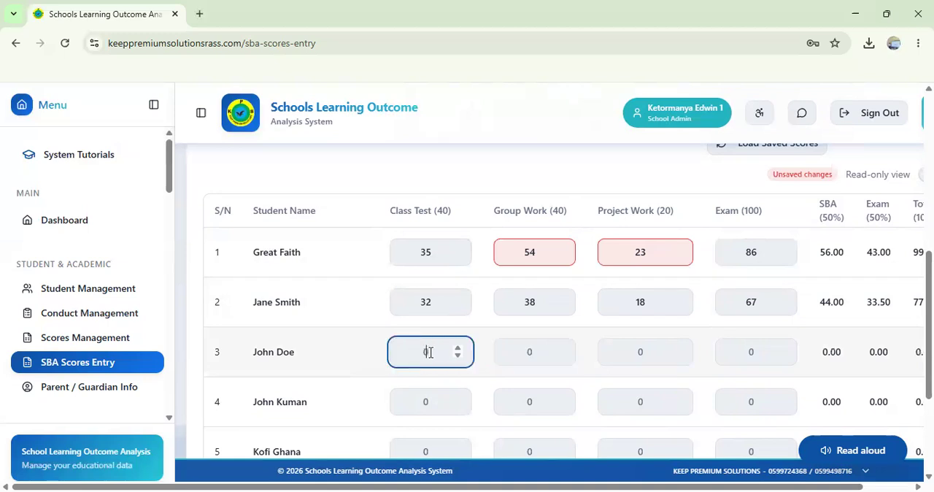
{"action": "type", "text": "38"}
{"action": "key", "text": "Tab"}
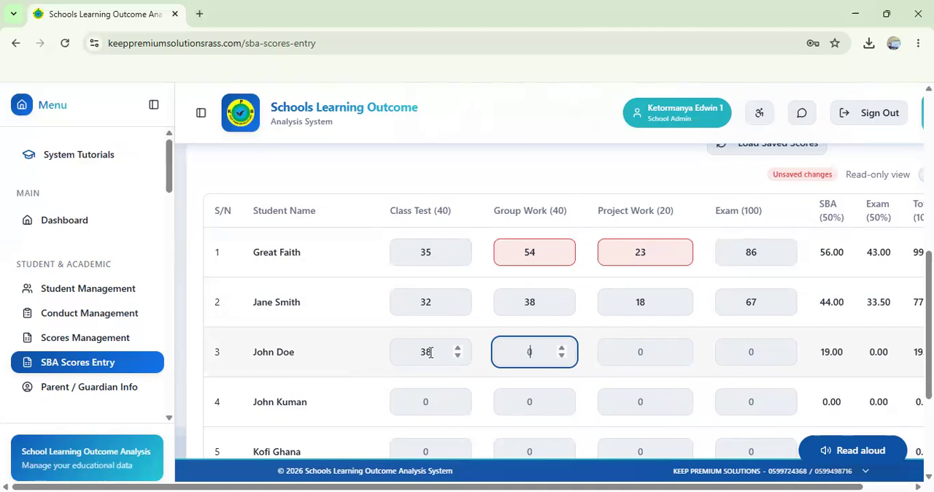
{"action": "type", "text": "32"}
{"action": "key", "text": "Tab"}
{"action": "type", "text": "18"}
{"action": "key", "text": "Tab"}
{"action": "type", "text": "68"}
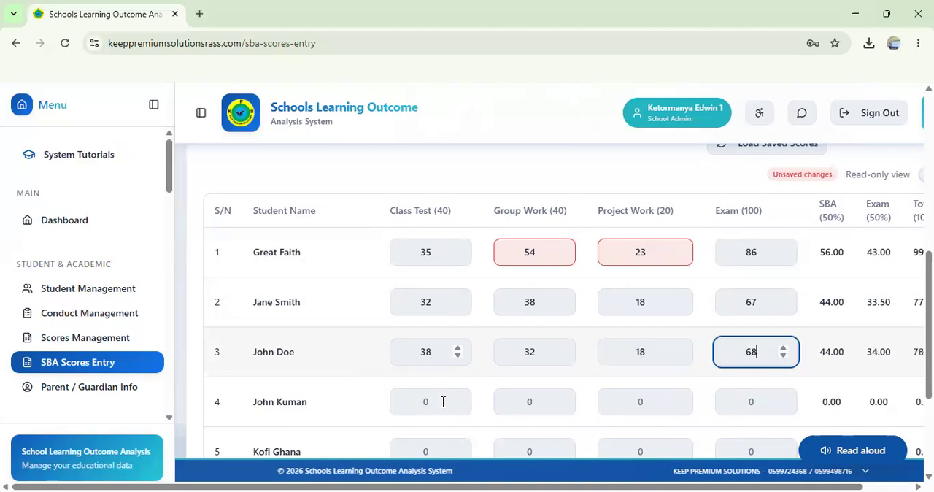
Step: Enter the fourth student's RME scores: class test 38, group work 38, project work 15 and exam 68
{"action": "left_click", "coordinate": [442, 404]}
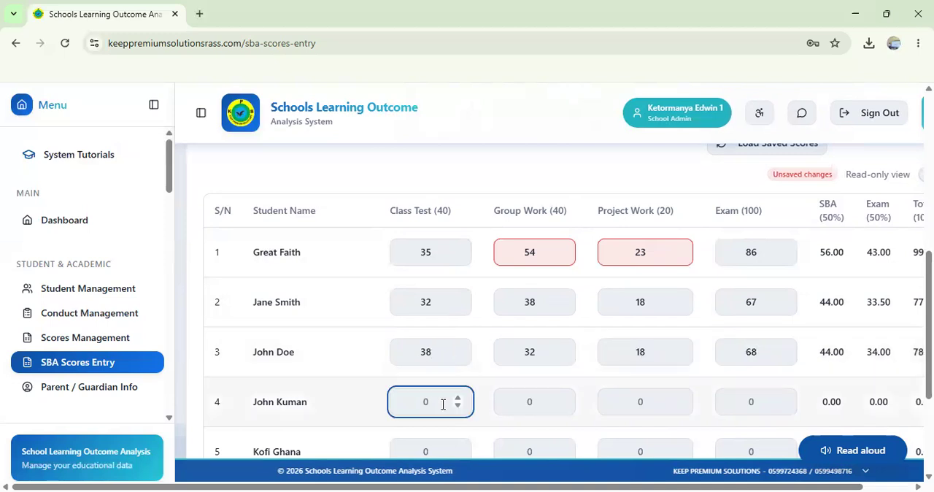
{"action": "scroll", "coordinate": [443, 405], "scroll_direction": "down", "scroll_amount": 2}
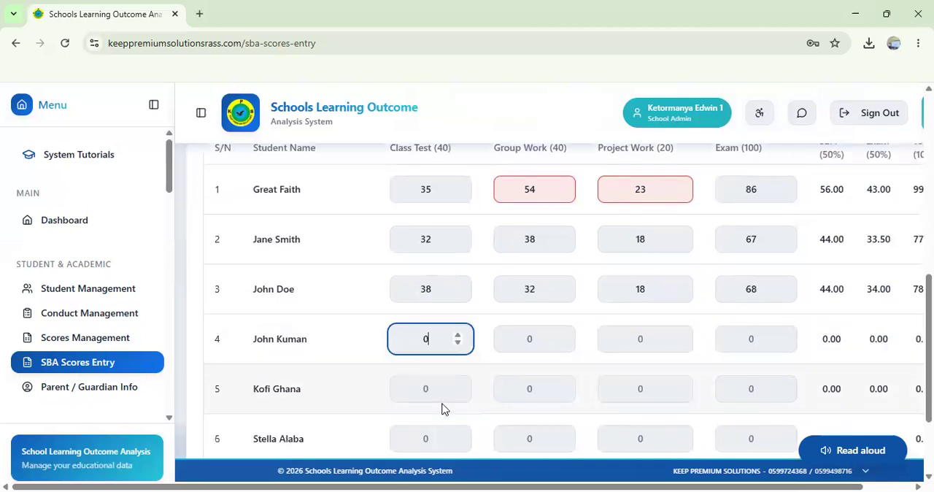
{"action": "type", "text": "5"}
{"action": "key", "text": "BackSpace"}
{"action": "type", "text": "38"}
{"action": "key", "text": "Tab"}
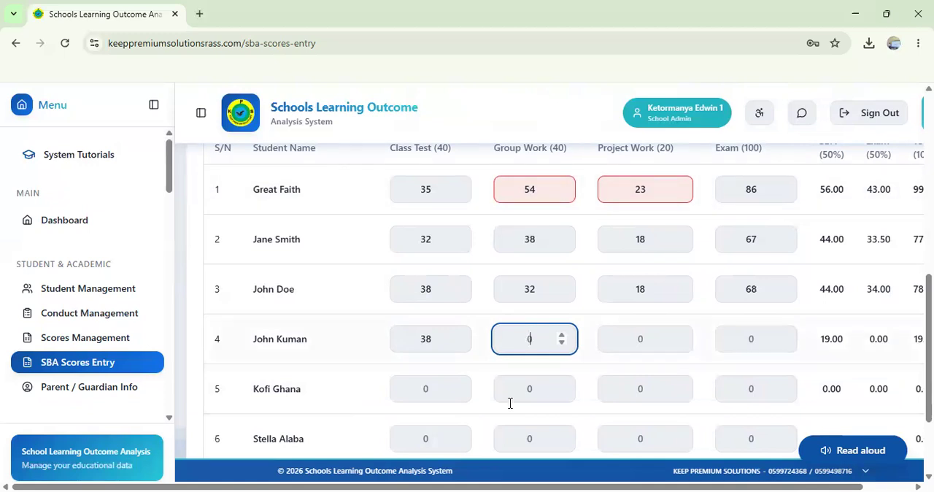
Step: Enter the fifth student's RME scores: class test 35, group work 38, project work 18 and exam 67
{"action": "type", "text": "38"}
{"action": "key", "text": "Tab"}
{"action": "type", "text": "3"}
{"action": "key", "text": "BackSpace"}
{"action": "type", "text": "15"}
{"action": "key", "text": "Tab"}
{"action": "type", "text": "68"}
{"action": "key", "text": "Tab"}
{"action": "type", "text": "35"}
{"action": "key", "text": "Tab"}
{"action": "type", "text": "38"}
{"action": "key", "text": "Tab"}
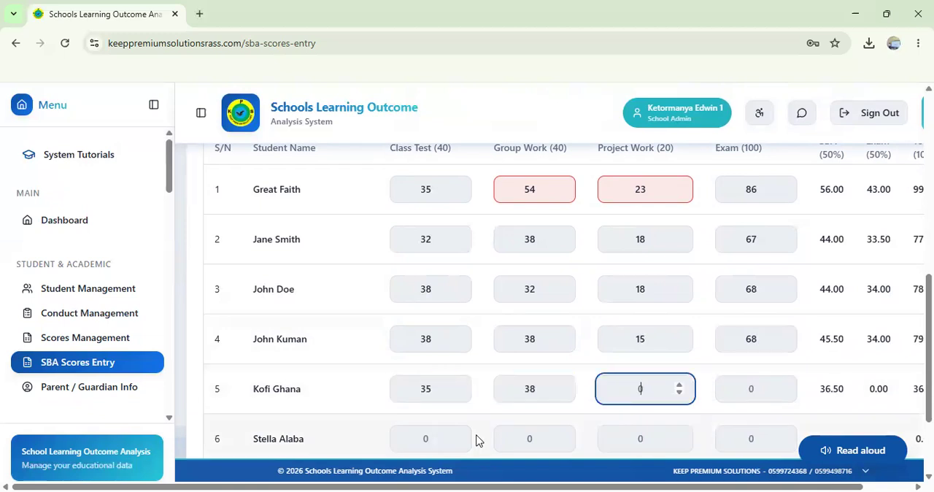
{"action": "type", "text": "8"}
{"action": "key", "text": "Tab"}
{"action": "type", "text": "67"}
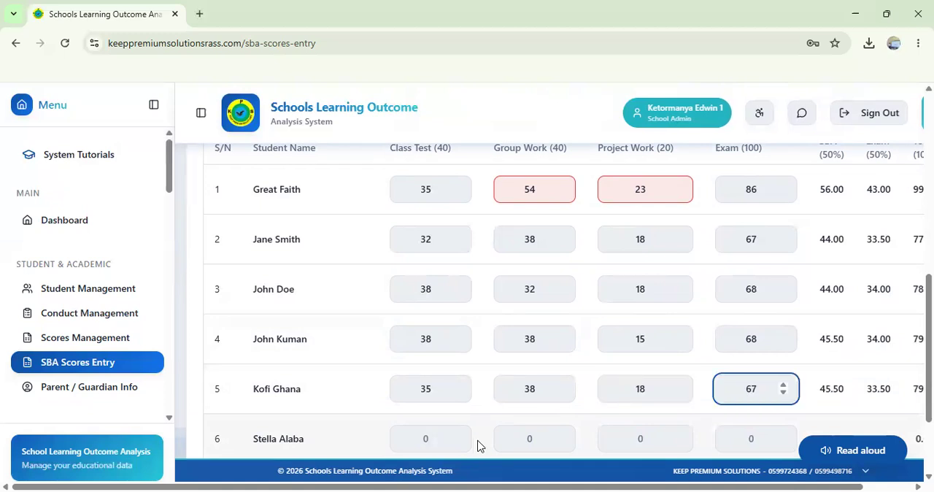
Step: Enter the sixth student's RME scores: class test 23, group work 35, project work 12 and exam 86
{"action": "key", "text": "Tab"}
{"action": "type", "text": "23"}
{"action": "key", "text": "Tab"}
{"action": "type", "text": "35"}
{"action": "key", "text": "Tab"}
{"action": "type", "text": "12"}
{"action": "key", "text": "Tab"}
{"action": "type", "text": "86"}
Step: Try to save all RME scores while the first student's group work and project work exceed their limits
{"action": "key", "text": "Tab"}
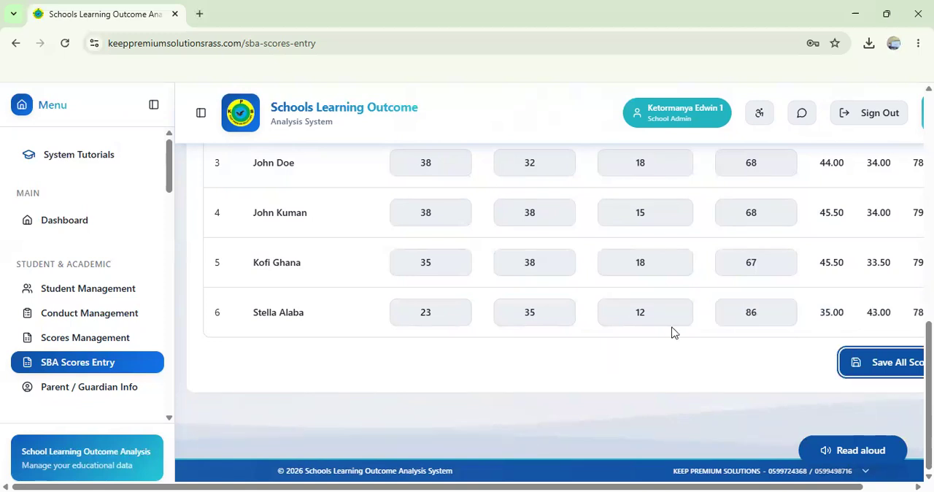
{"action": "key", "text": "Return"}
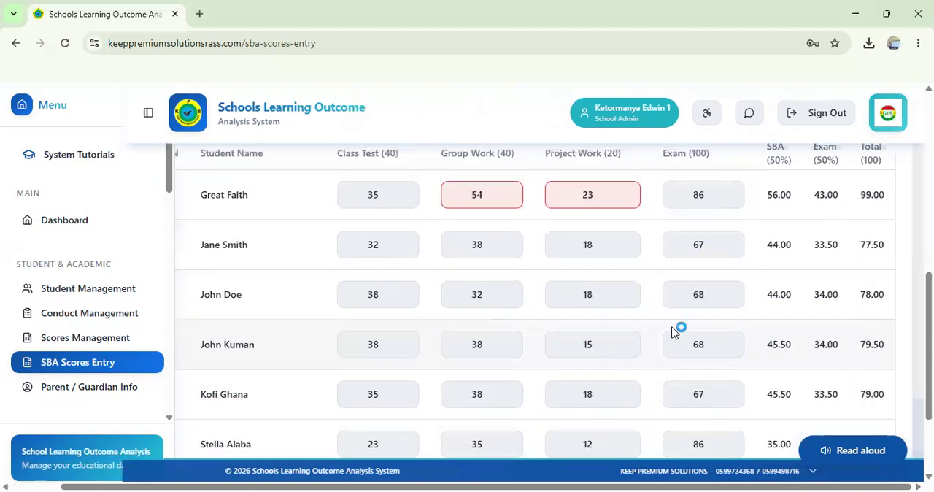
{"action": "scroll", "coordinate": [675, 332], "scroll_direction": "down", "scroll_amount": 2}
{"action": "scroll", "coordinate": [673, 332], "scroll_direction": "up", "scroll_amount": 2}
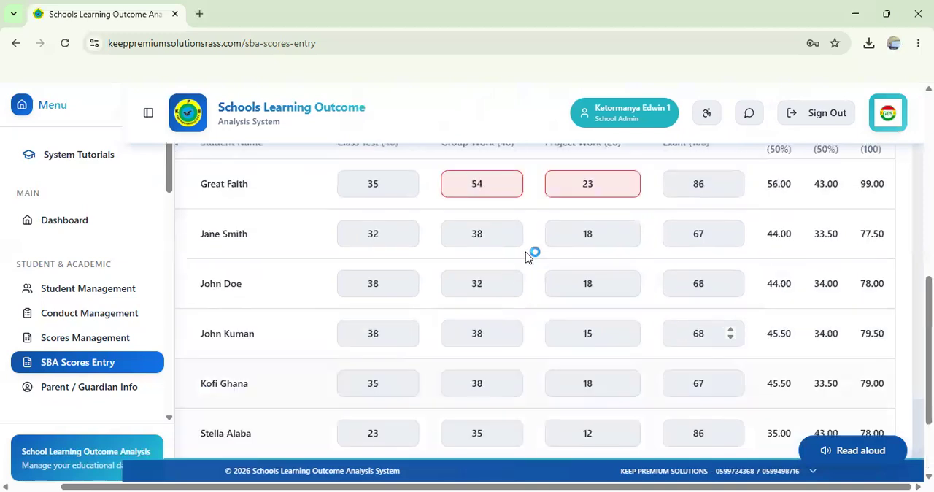
{"action": "scroll", "coordinate": [526, 252], "scroll_direction": "up", "scroll_amount": 1}
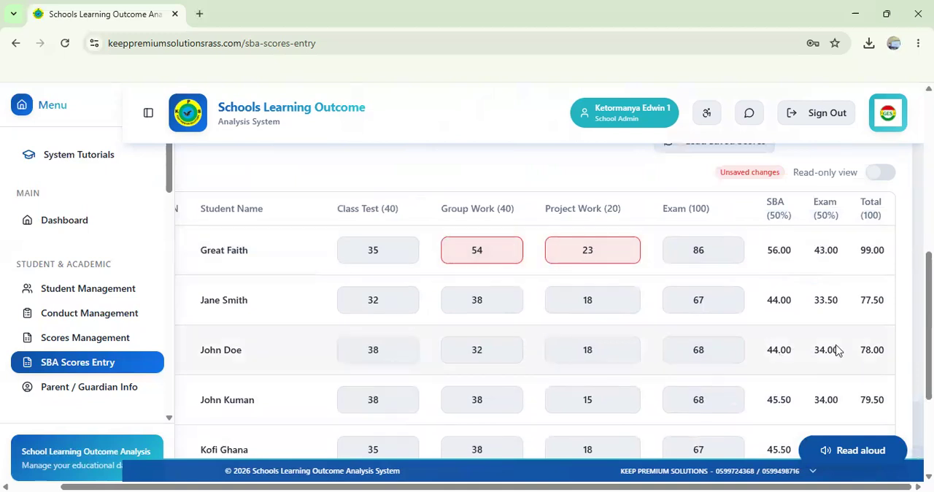
{"action": "scroll", "coordinate": [698, 244], "scroll_direction": "down", "scroll_amount": 3}
{"action": "scroll", "coordinate": [724, 255], "scroll_direction": "up", "scroll_amount": 2}
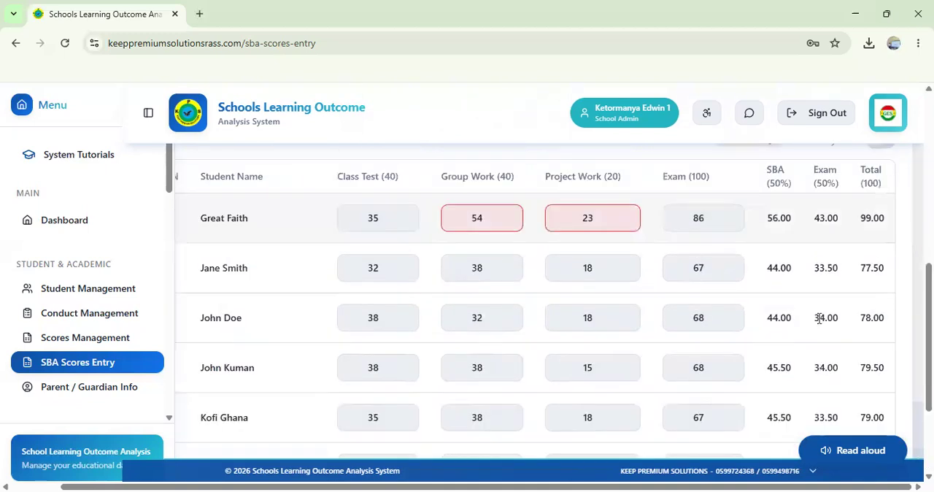
{"action": "scroll", "coordinate": [855, 367], "scroll_direction": "down", "scroll_amount": 2}
{"action": "left_click", "coordinate": [855, 363]}
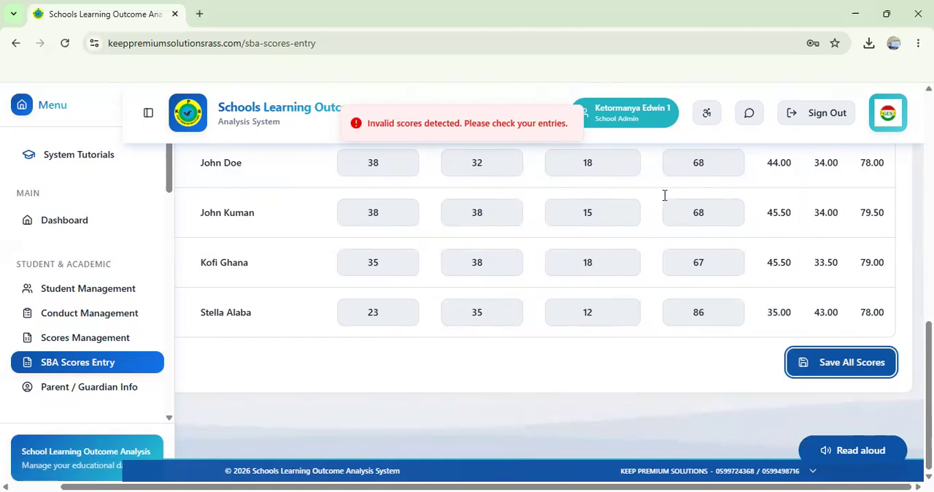
Step: Correct the first student's group work to 35 and project work to 12, and save all RME scores
{"action": "scroll", "coordinate": [667, 201], "scroll_direction": "up", "scroll_amount": 1}
{"action": "scroll", "coordinate": [485, 219], "scroll_direction": "up", "scroll_amount": 2}
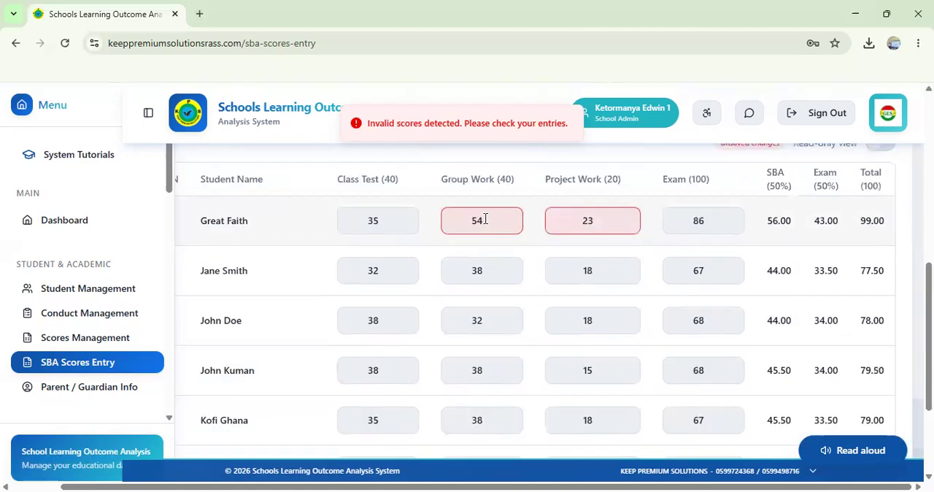
{"action": "left_click", "coordinate": [485, 218]}
{"action": "key", "text": "BackSpace"}
{"action": "key", "text": "BackSpace"}
{"action": "type", "text": "35"}
{"action": "key", "text": "Tab"}
{"action": "type", "text": "12"}
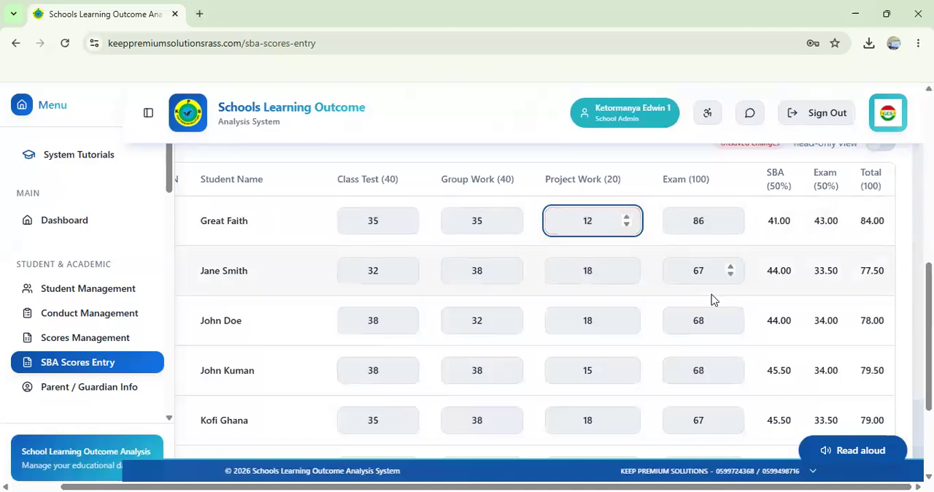
{"action": "scroll", "coordinate": [711, 294], "scroll_direction": "down", "scroll_amount": 2}
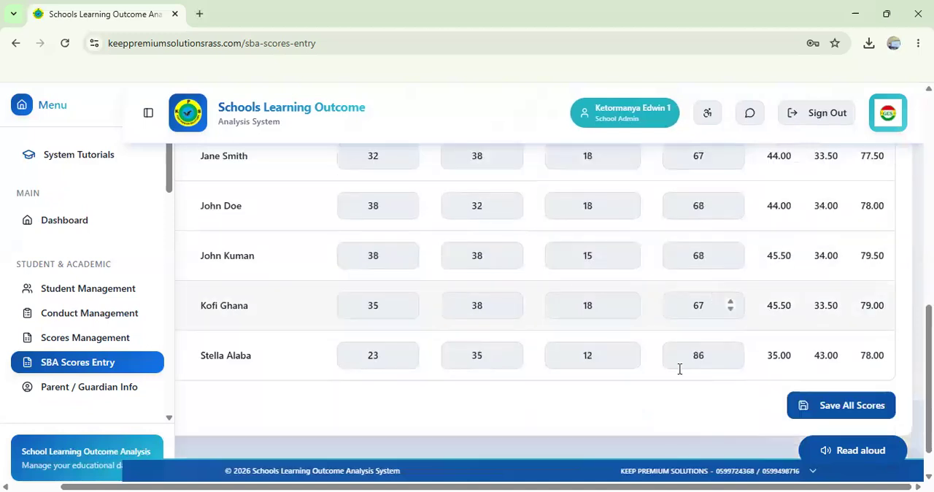
{"action": "left_click", "coordinate": [854, 414]}
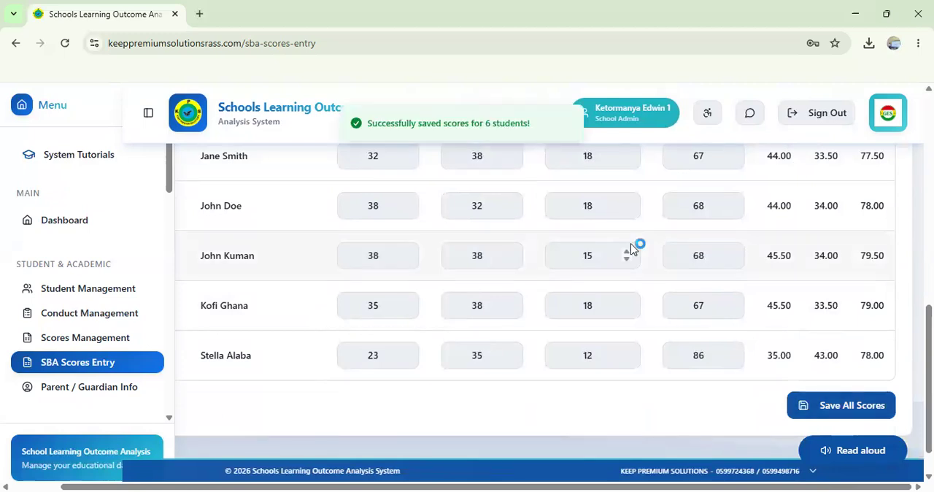
Step: Load the saved Religious & Moral Education (RME) scores for BASIC 4
{"action": "scroll", "coordinate": [632, 247], "scroll_direction": "up", "scroll_amount": 3}
{"action": "scroll", "coordinate": [633, 249], "scroll_direction": "up", "scroll_amount": 1}
{"action": "scroll", "coordinate": [633, 249], "scroll_direction": "left", "scroll_amount": 1}
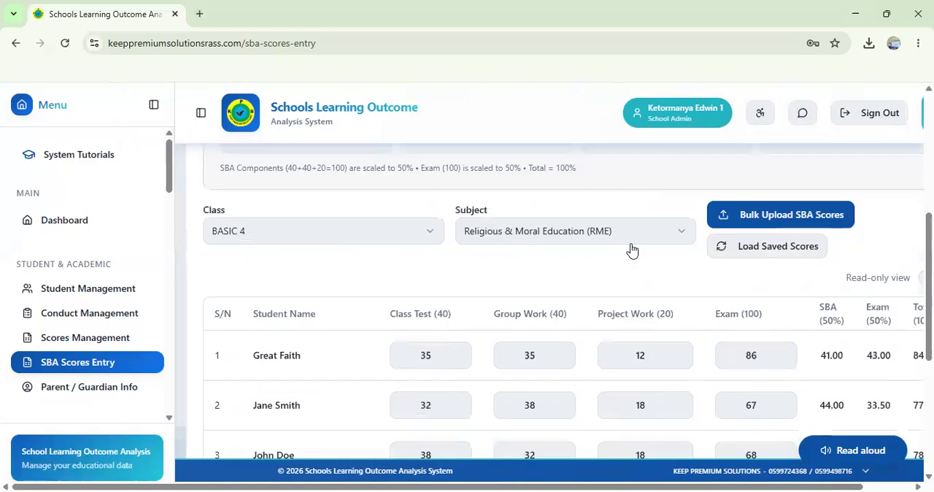
{"action": "left_click", "coordinate": [773, 249]}
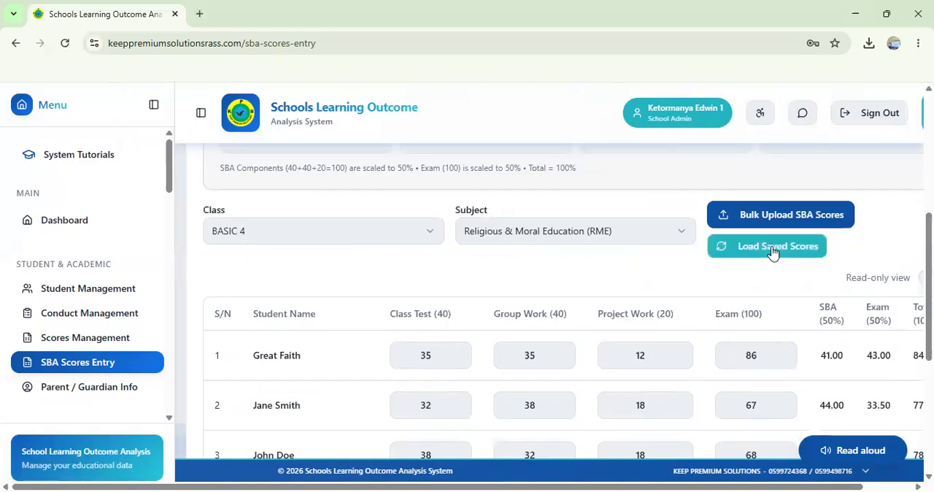
{"action": "scroll", "coordinate": [774, 252], "scroll_direction": "right", "scroll_amount": 1}
{"action": "scroll", "coordinate": [773, 252], "scroll_direction": "left", "scroll_amount": 1}
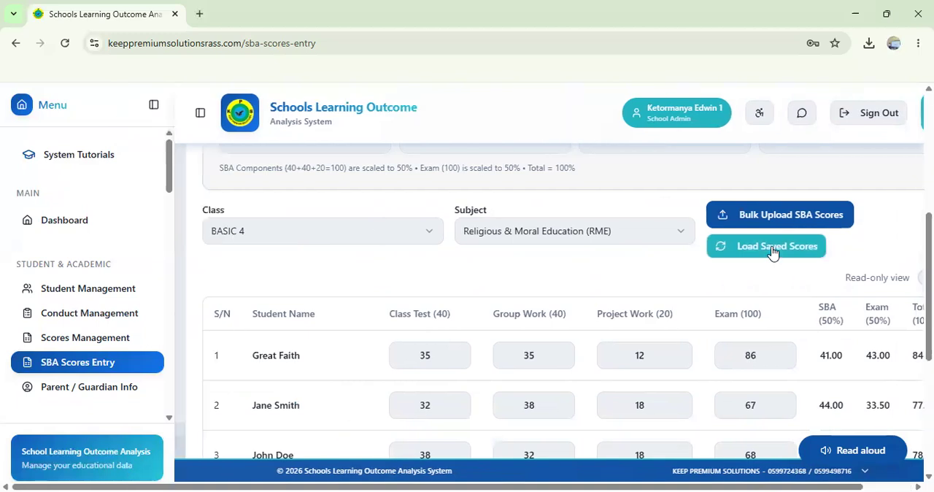
{"action": "left_click", "coordinate": [774, 252]}
Step: Review the score component limits and the RME score table, including the SBA, exam and total columns
{"action": "scroll", "coordinate": [774, 251], "scroll_direction": "up", "scroll_amount": 1}
{"action": "scroll", "coordinate": [773, 252], "scroll_direction": "up", "scroll_amount": 5}
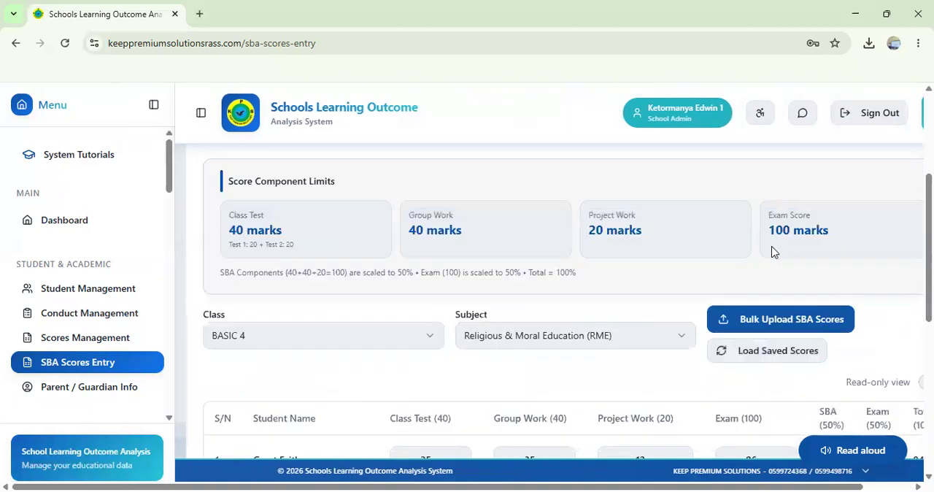
{"action": "scroll", "coordinate": [774, 252], "scroll_direction": "down", "scroll_amount": 5}
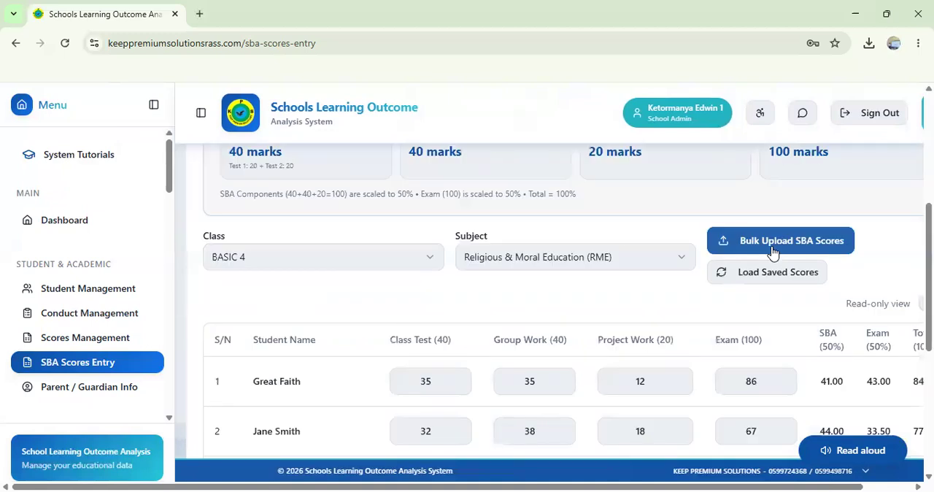
{"action": "scroll", "coordinate": [773, 252], "scroll_direction": "down", "scroll_amount": 2}
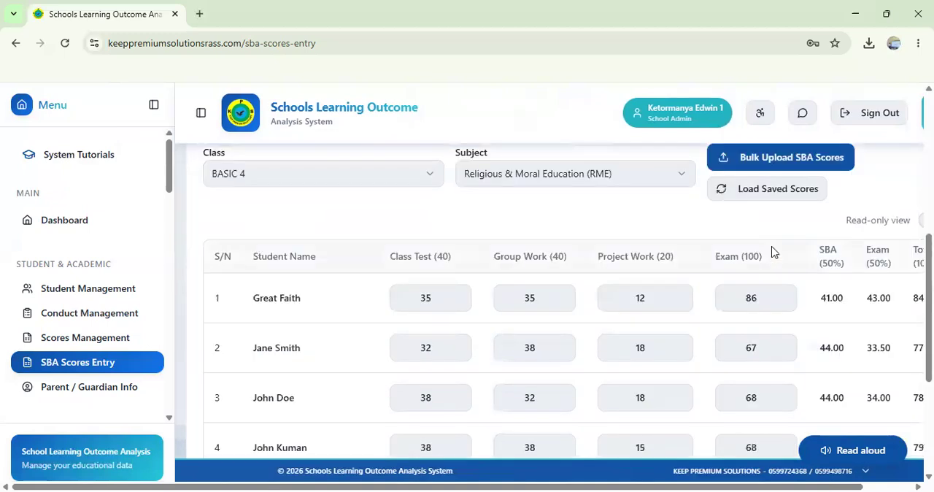
{"action": "scroll", "coordinate": [774, 252], "scroll_direction": "right", "scroll_amount": 1}
{"action": "scroll", "coordinate": [772, 247], "scroll_direction": "right", "scroll_amount": 2}
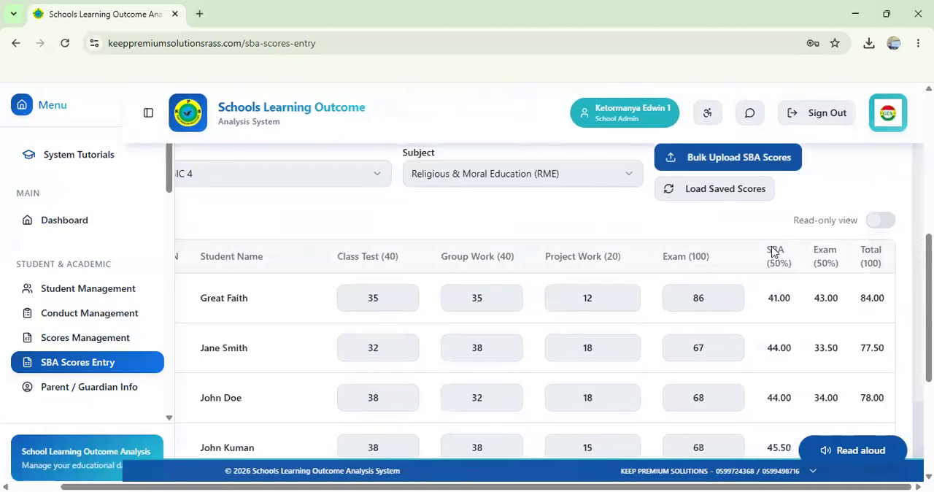
{"action": "scroll", "coordinate": [774, 252], "scroll_direction": "left", "scroll_amount": 3}
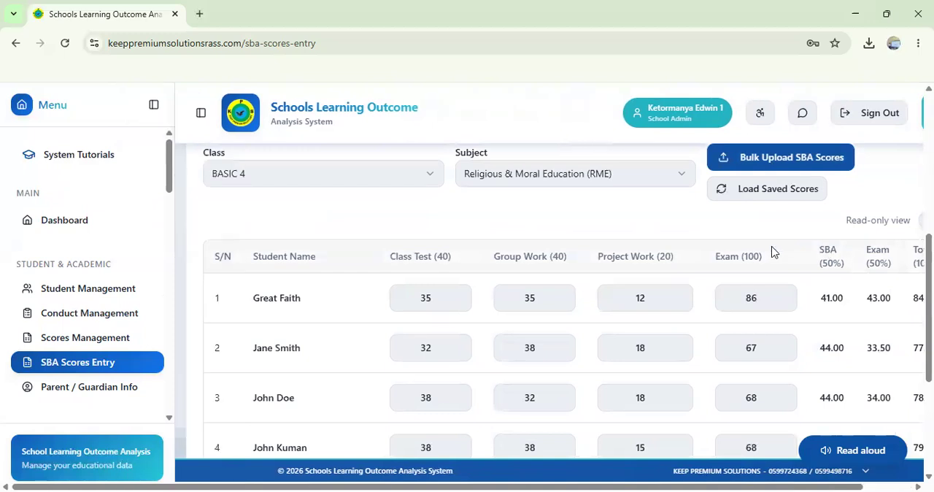